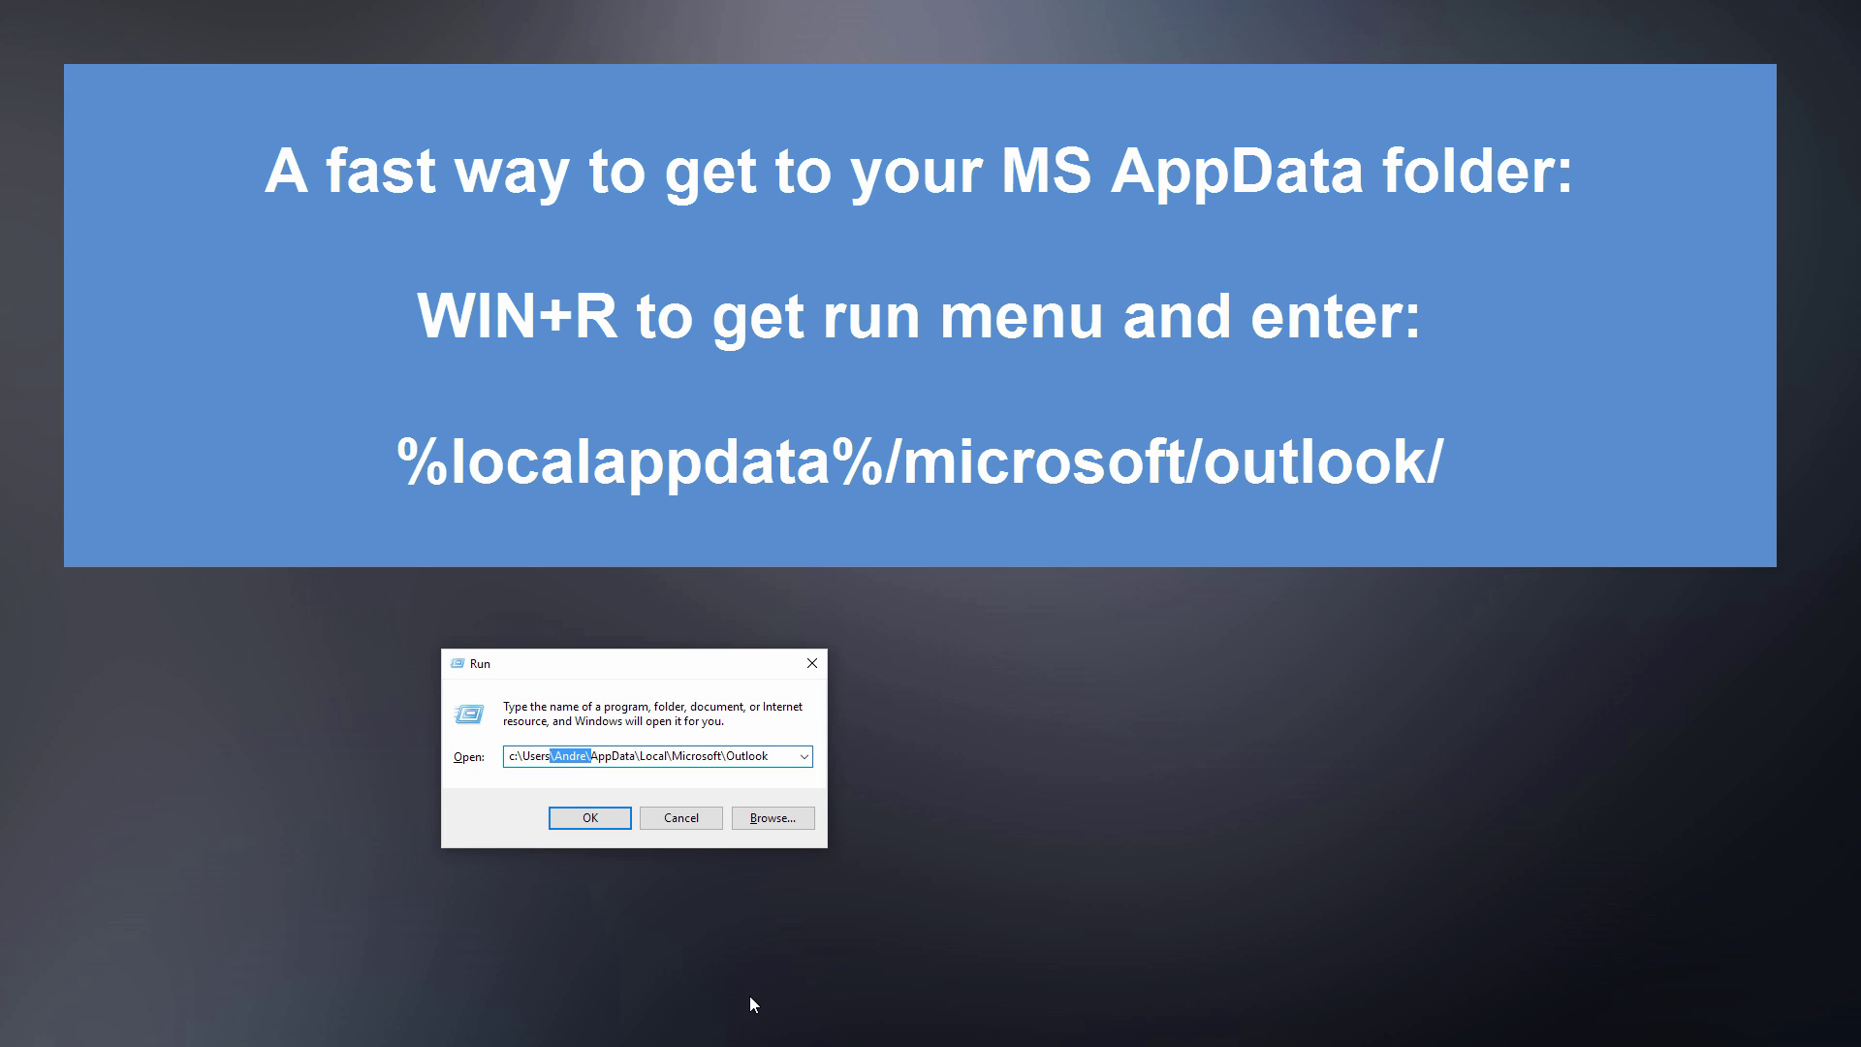
- Open the %localappdata%/microsoft/outlook/ folder from the Run box
key(Right)
key(Left)
key(shift+Left)
key(shift+Left)
key(shift+Left)
key(shift+Left)
key(shift+Left)
key(Return)
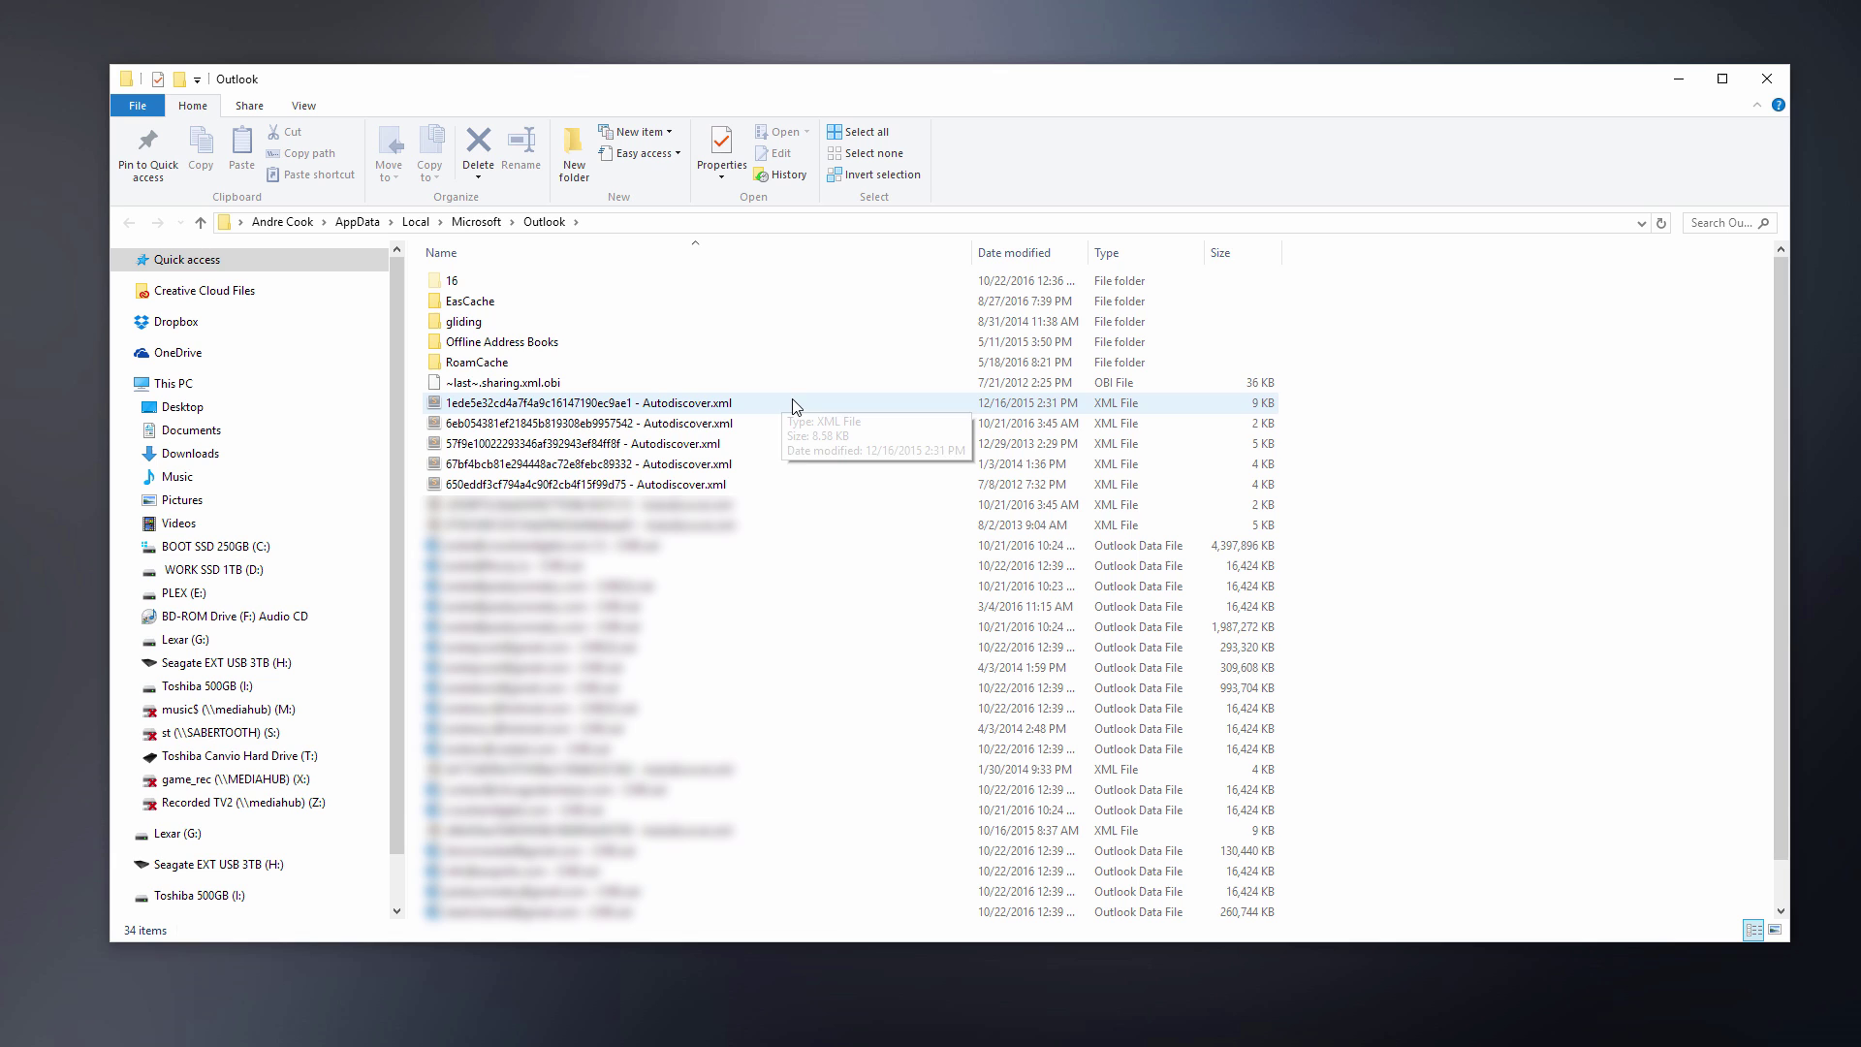
scroll(793, 739, down, 1)
scroll(793, 738, up, 1)
scroll(800, 722, down, 1)
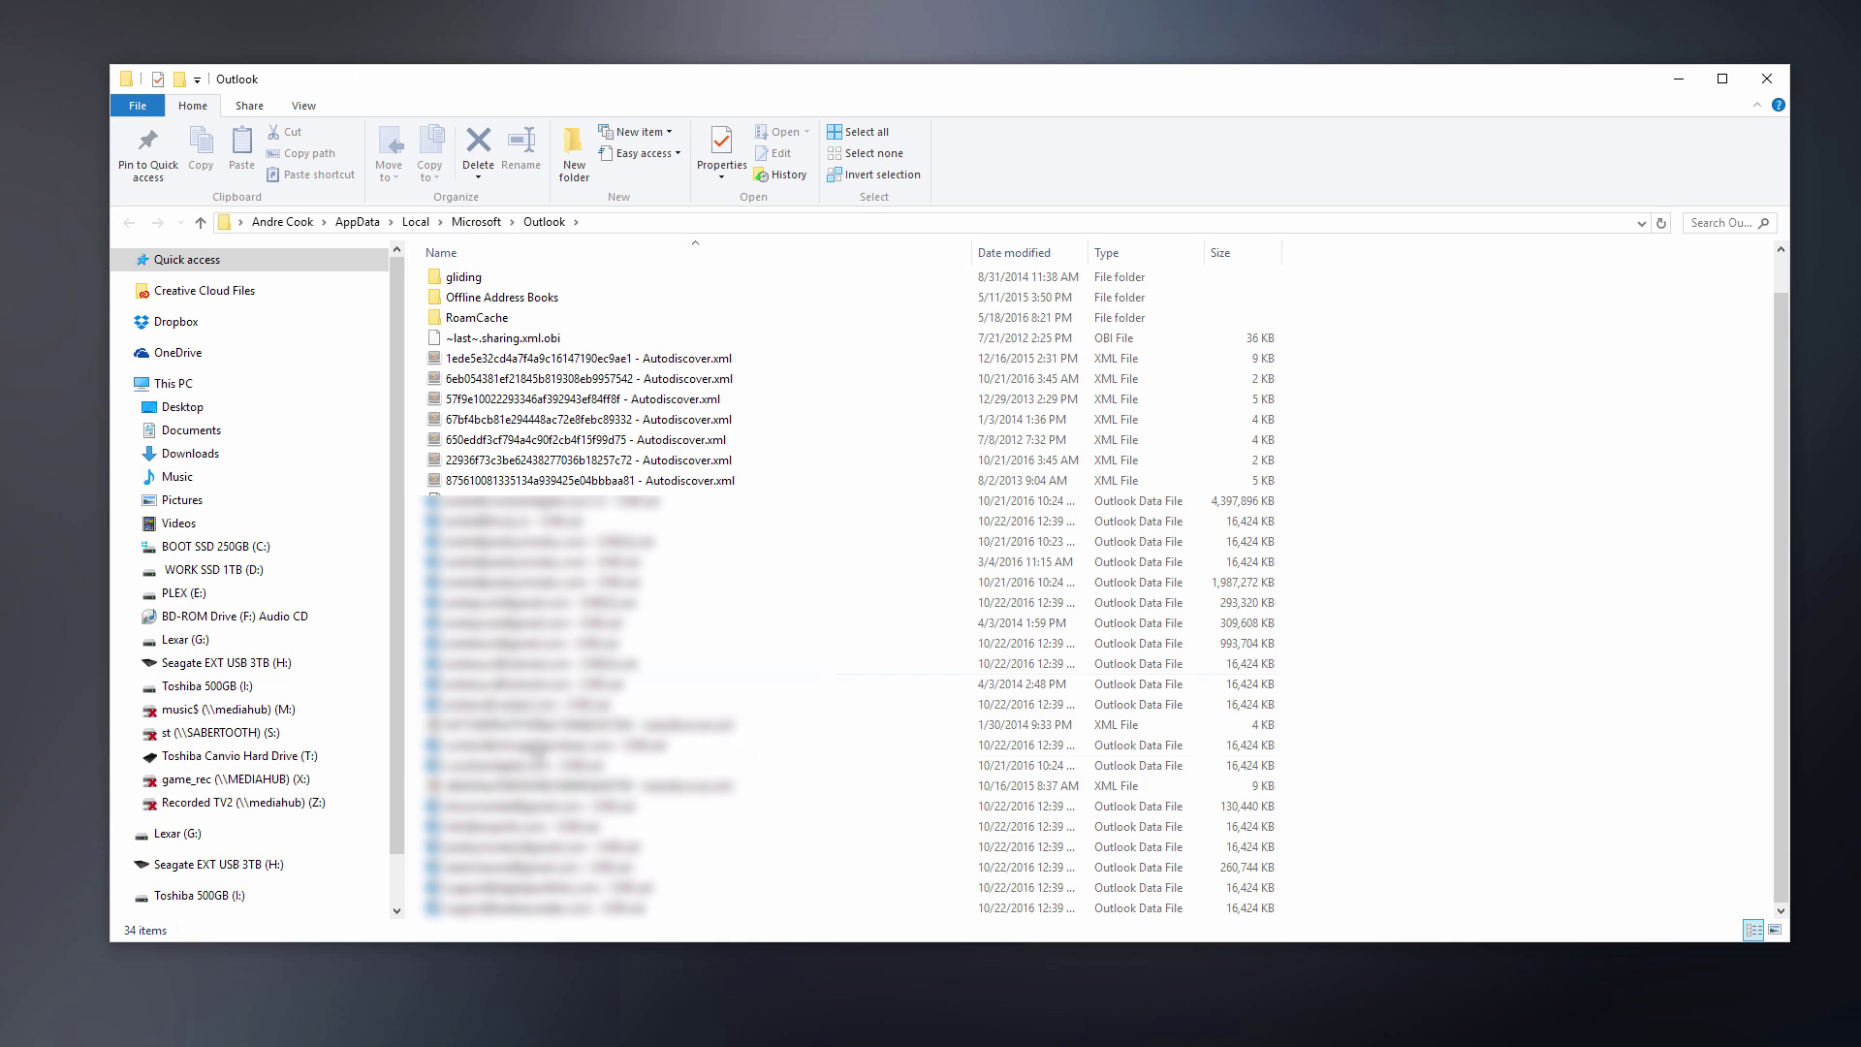
- Go up to the Microsoft folder and locate the Outlook folder
click(463, 222)
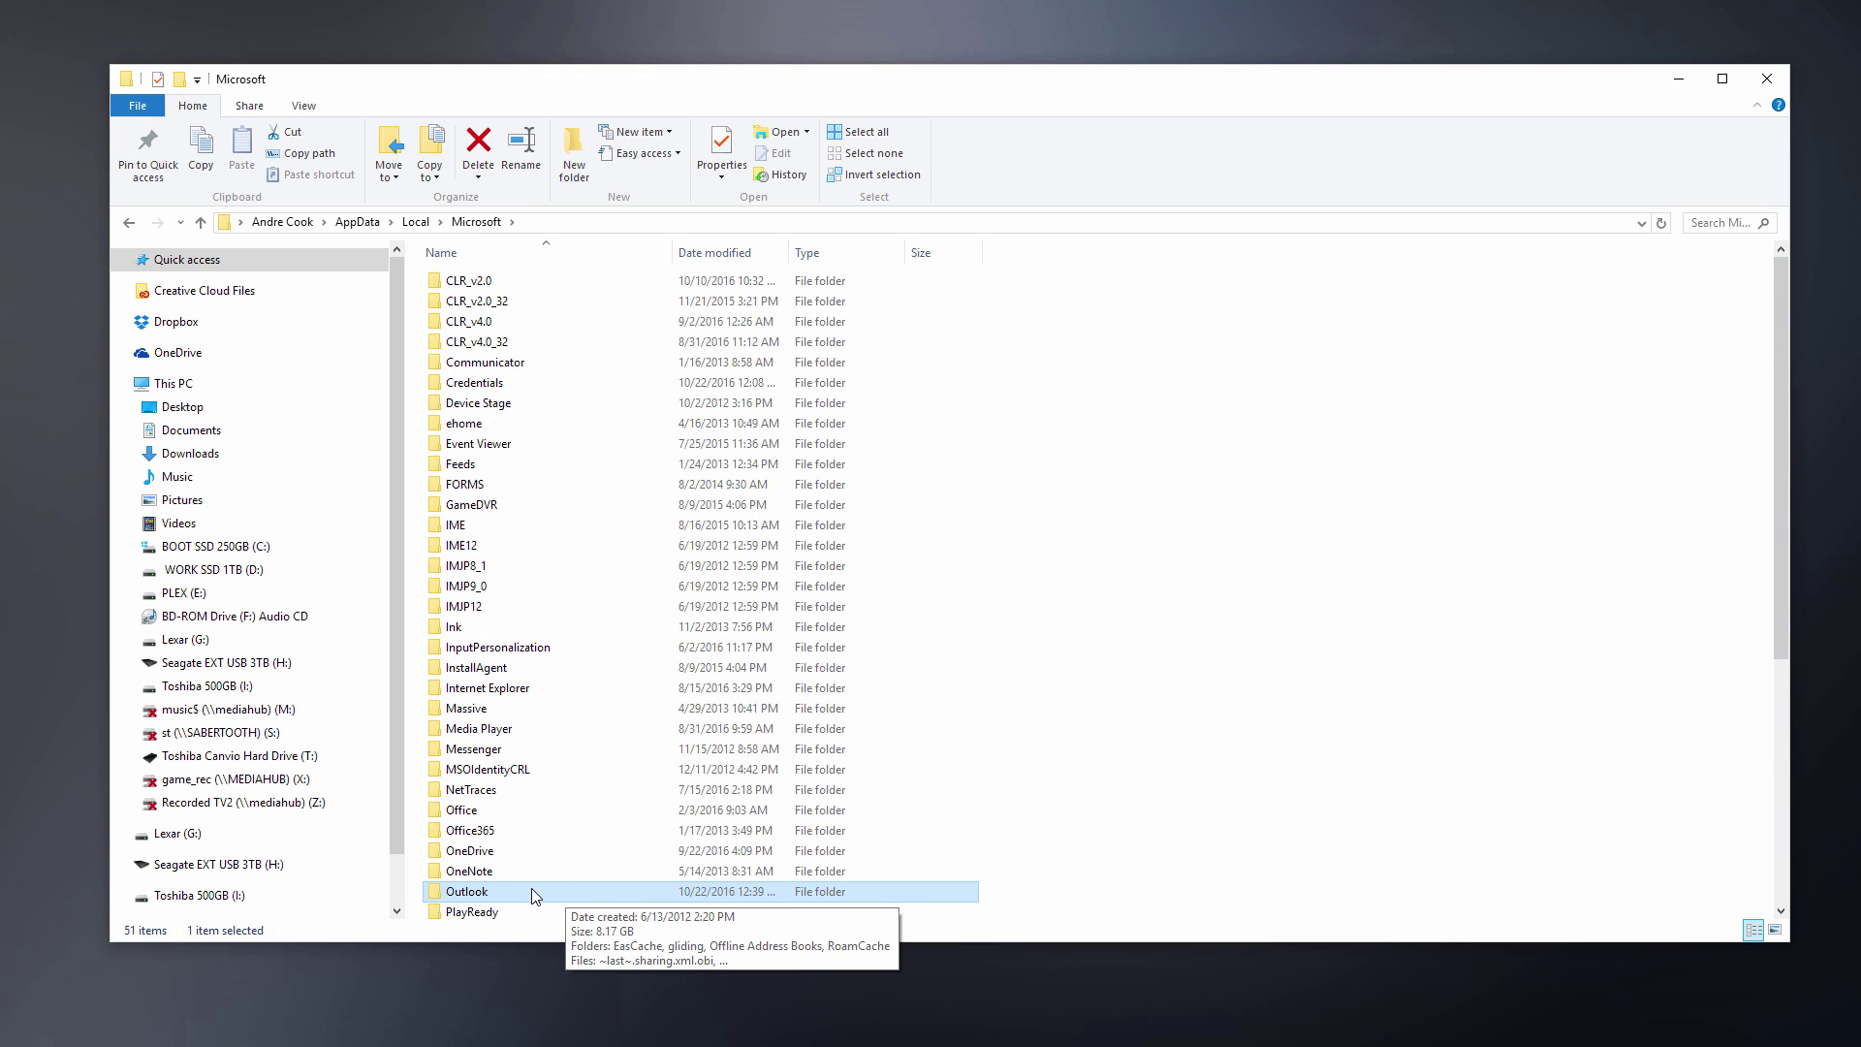
scroll(533, 894, down, 3)
right_click(463, 729)
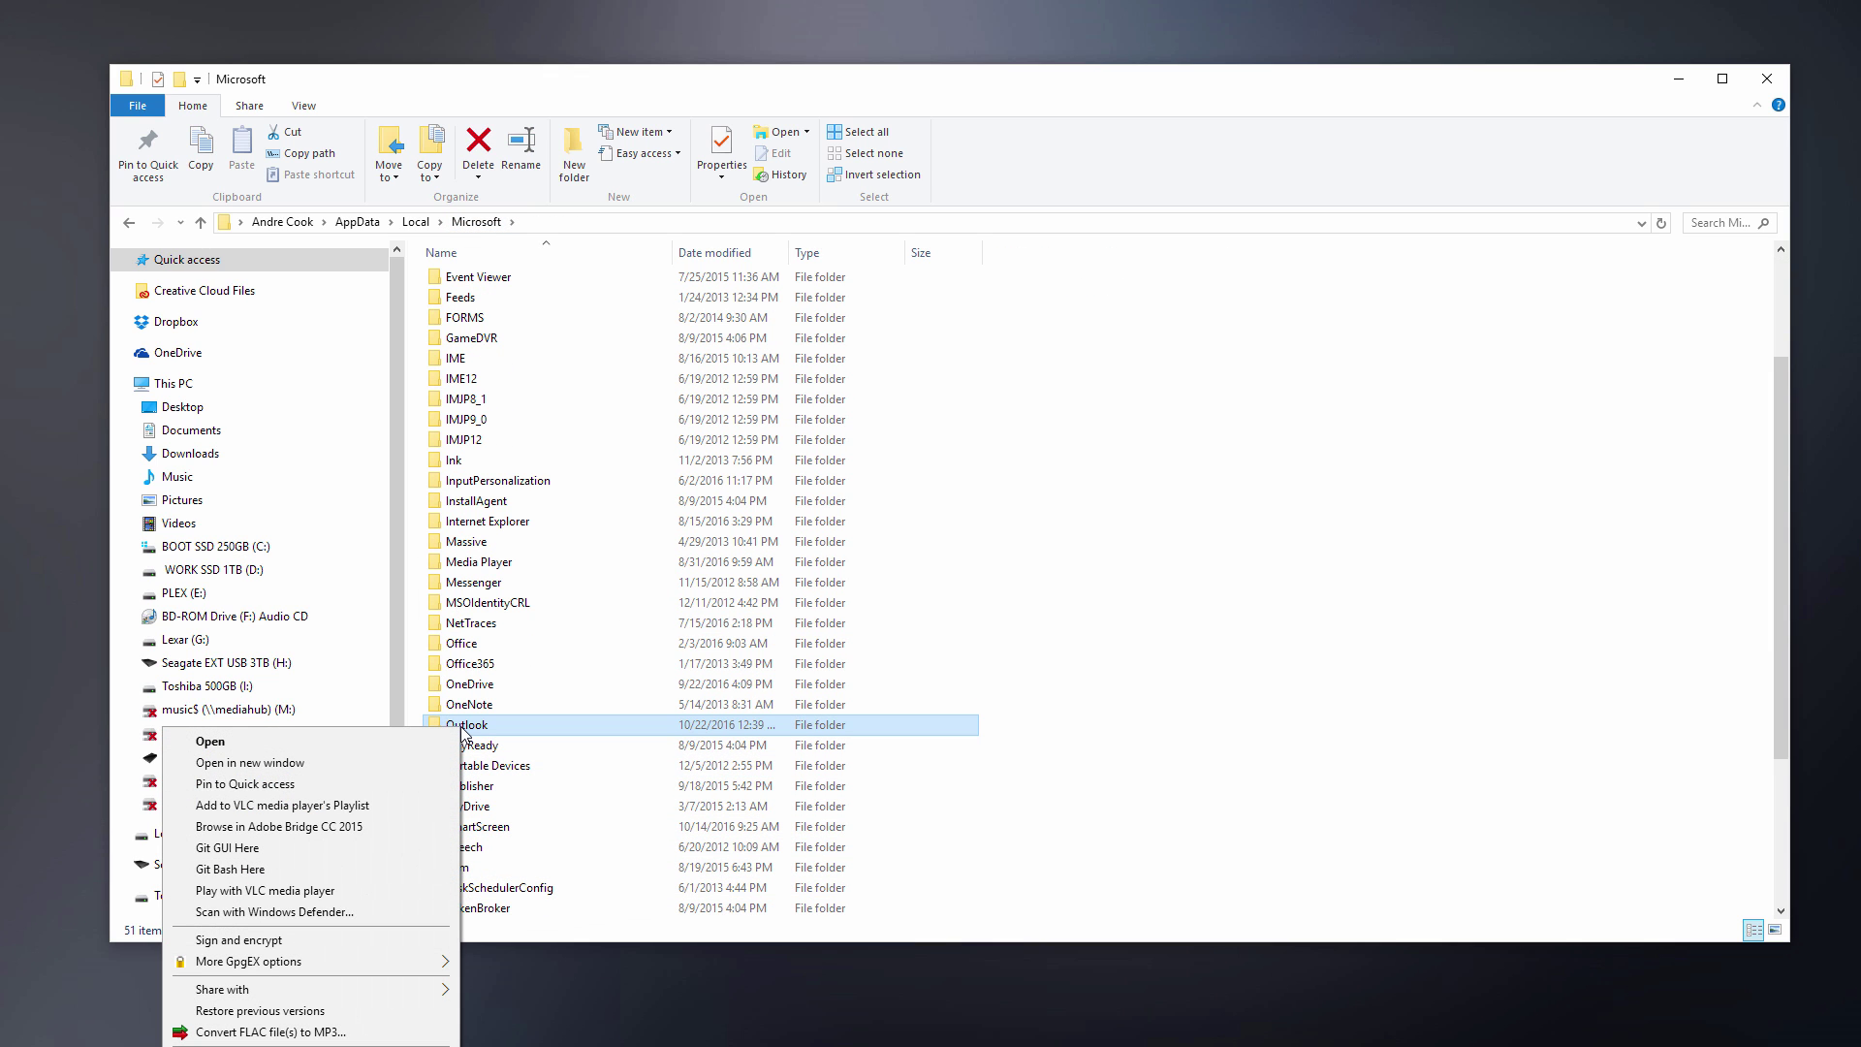
click(514, 733)
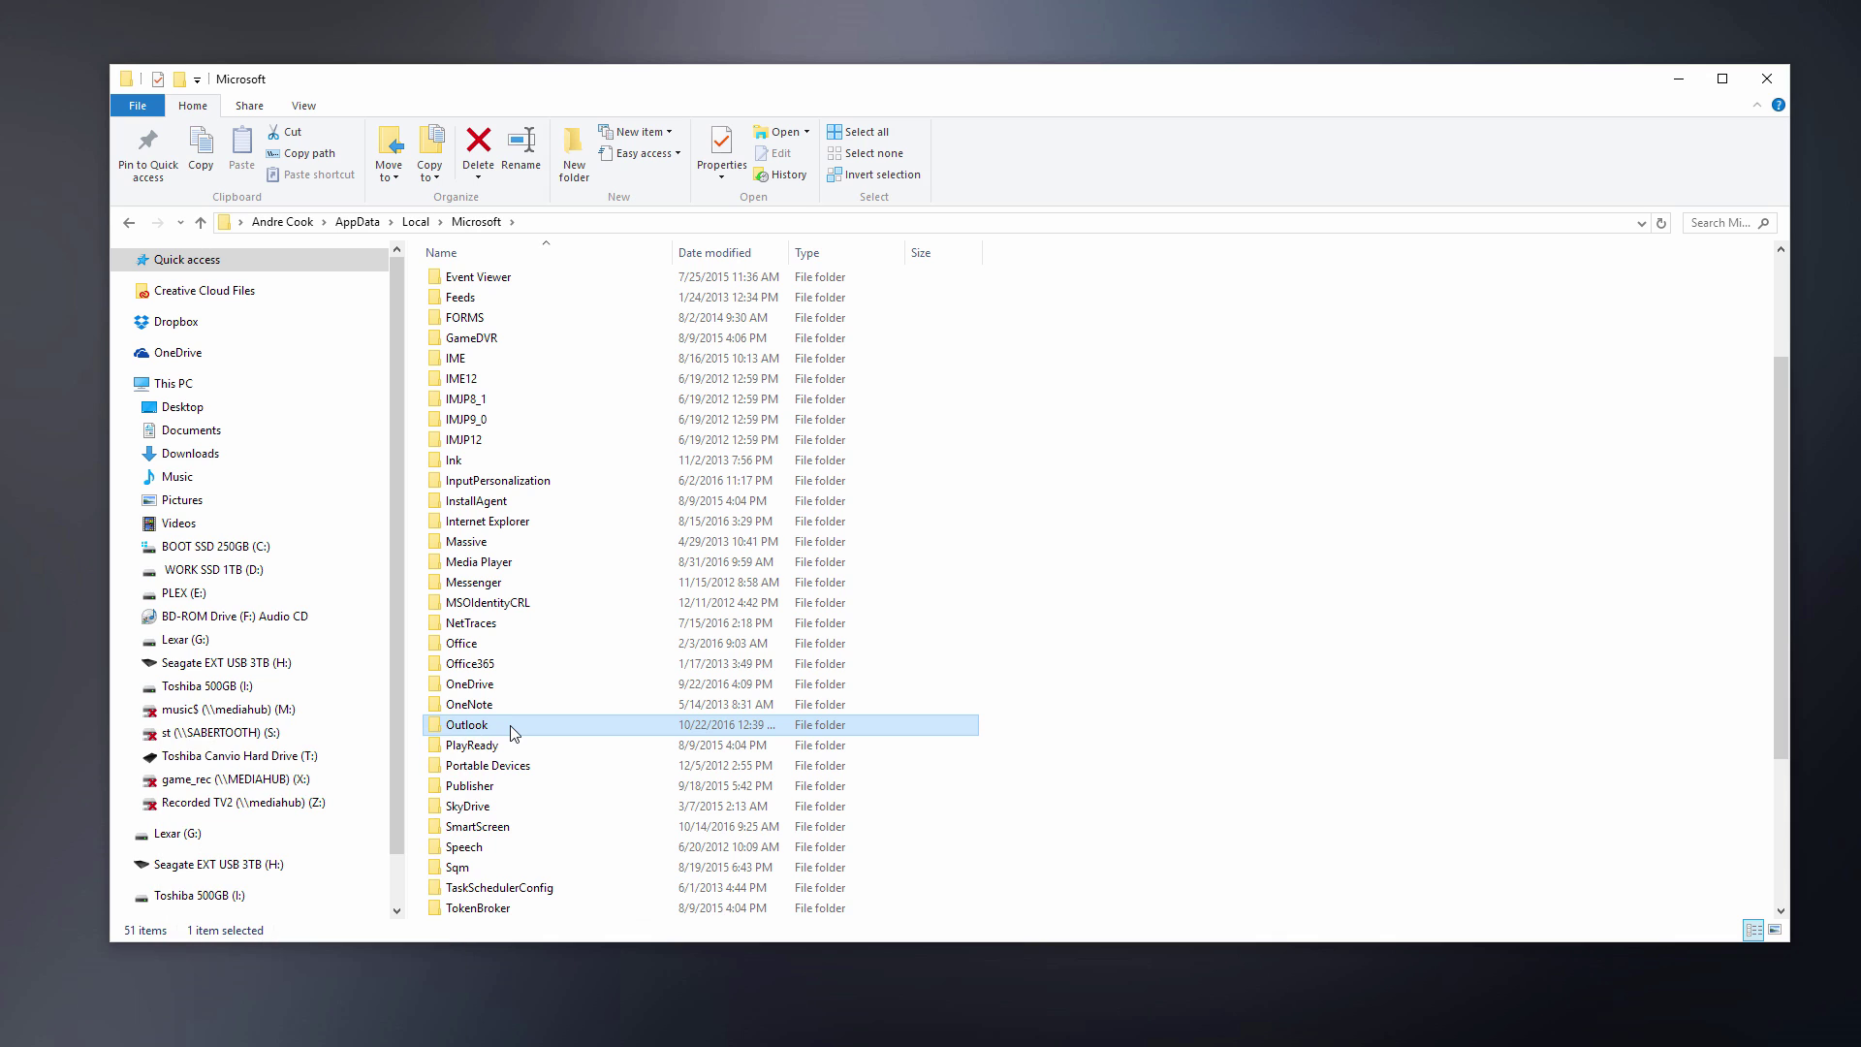
click(505, 735)
- Open Change folder and search options from the View tab's Options menu
click(314, 106)
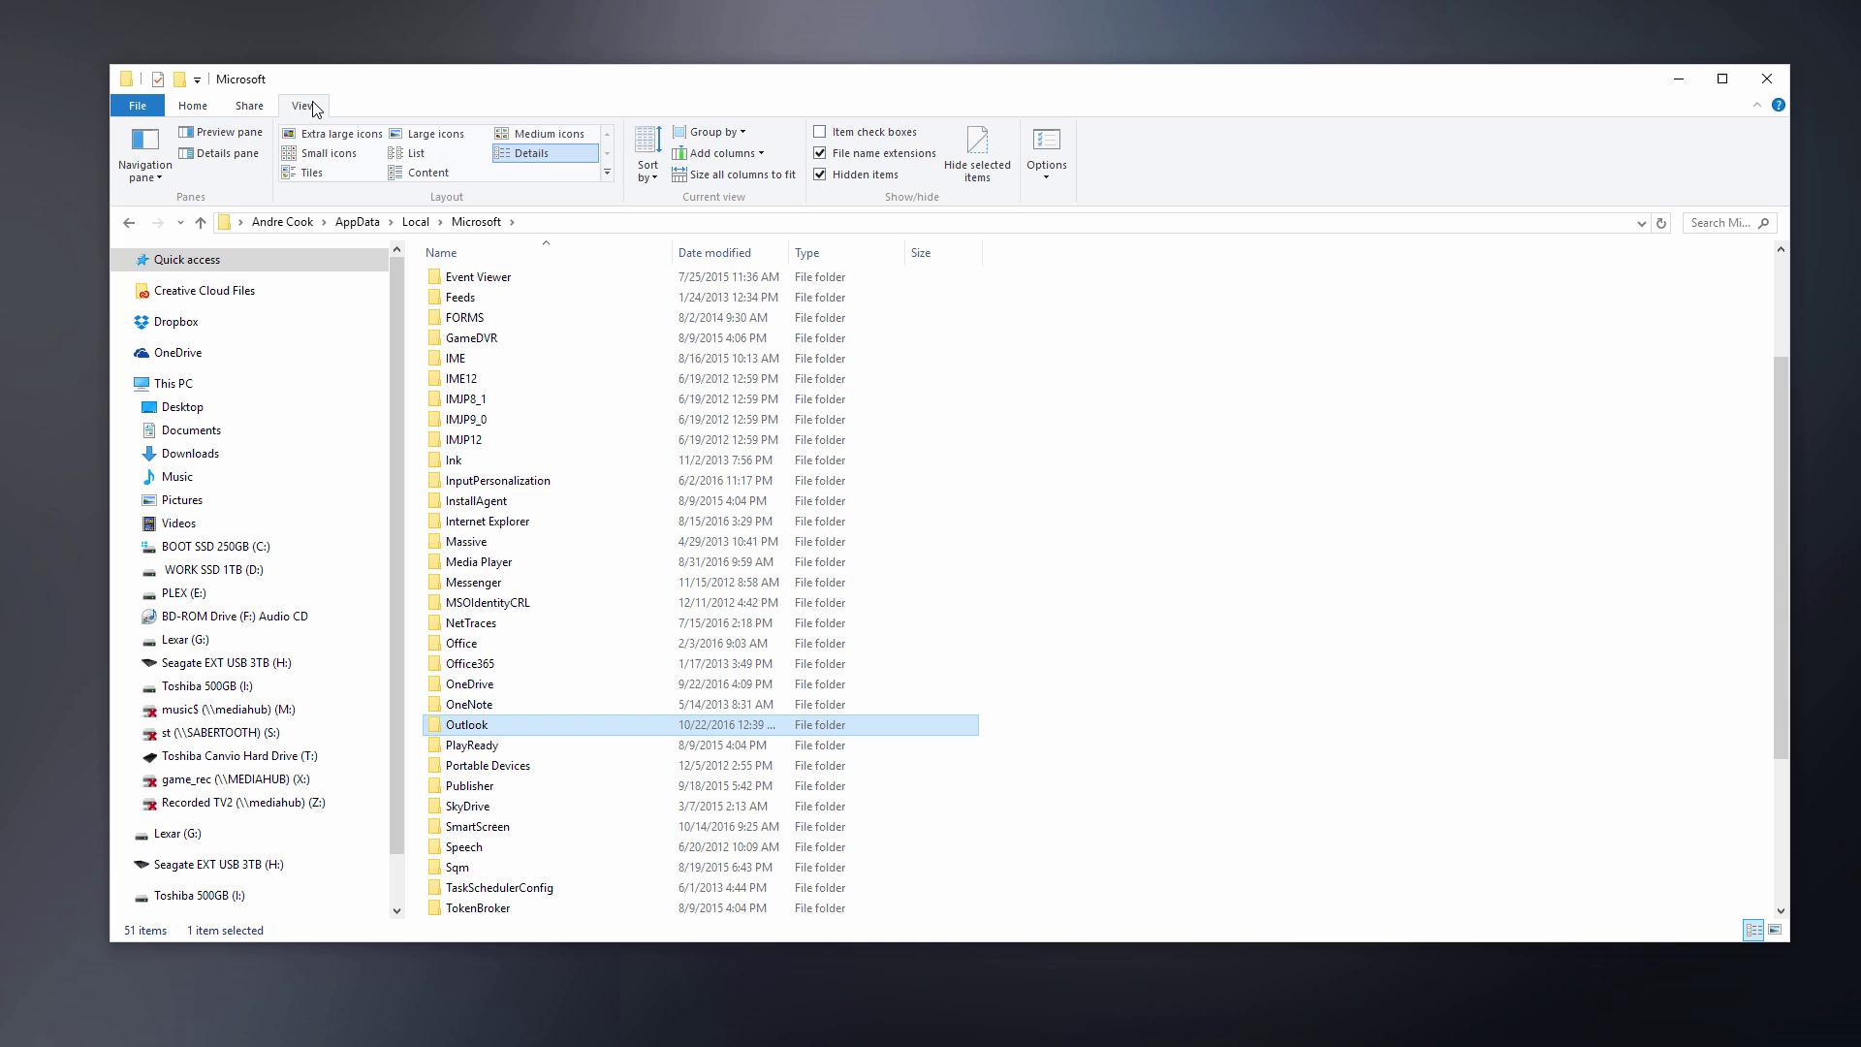
click(1047, 170)
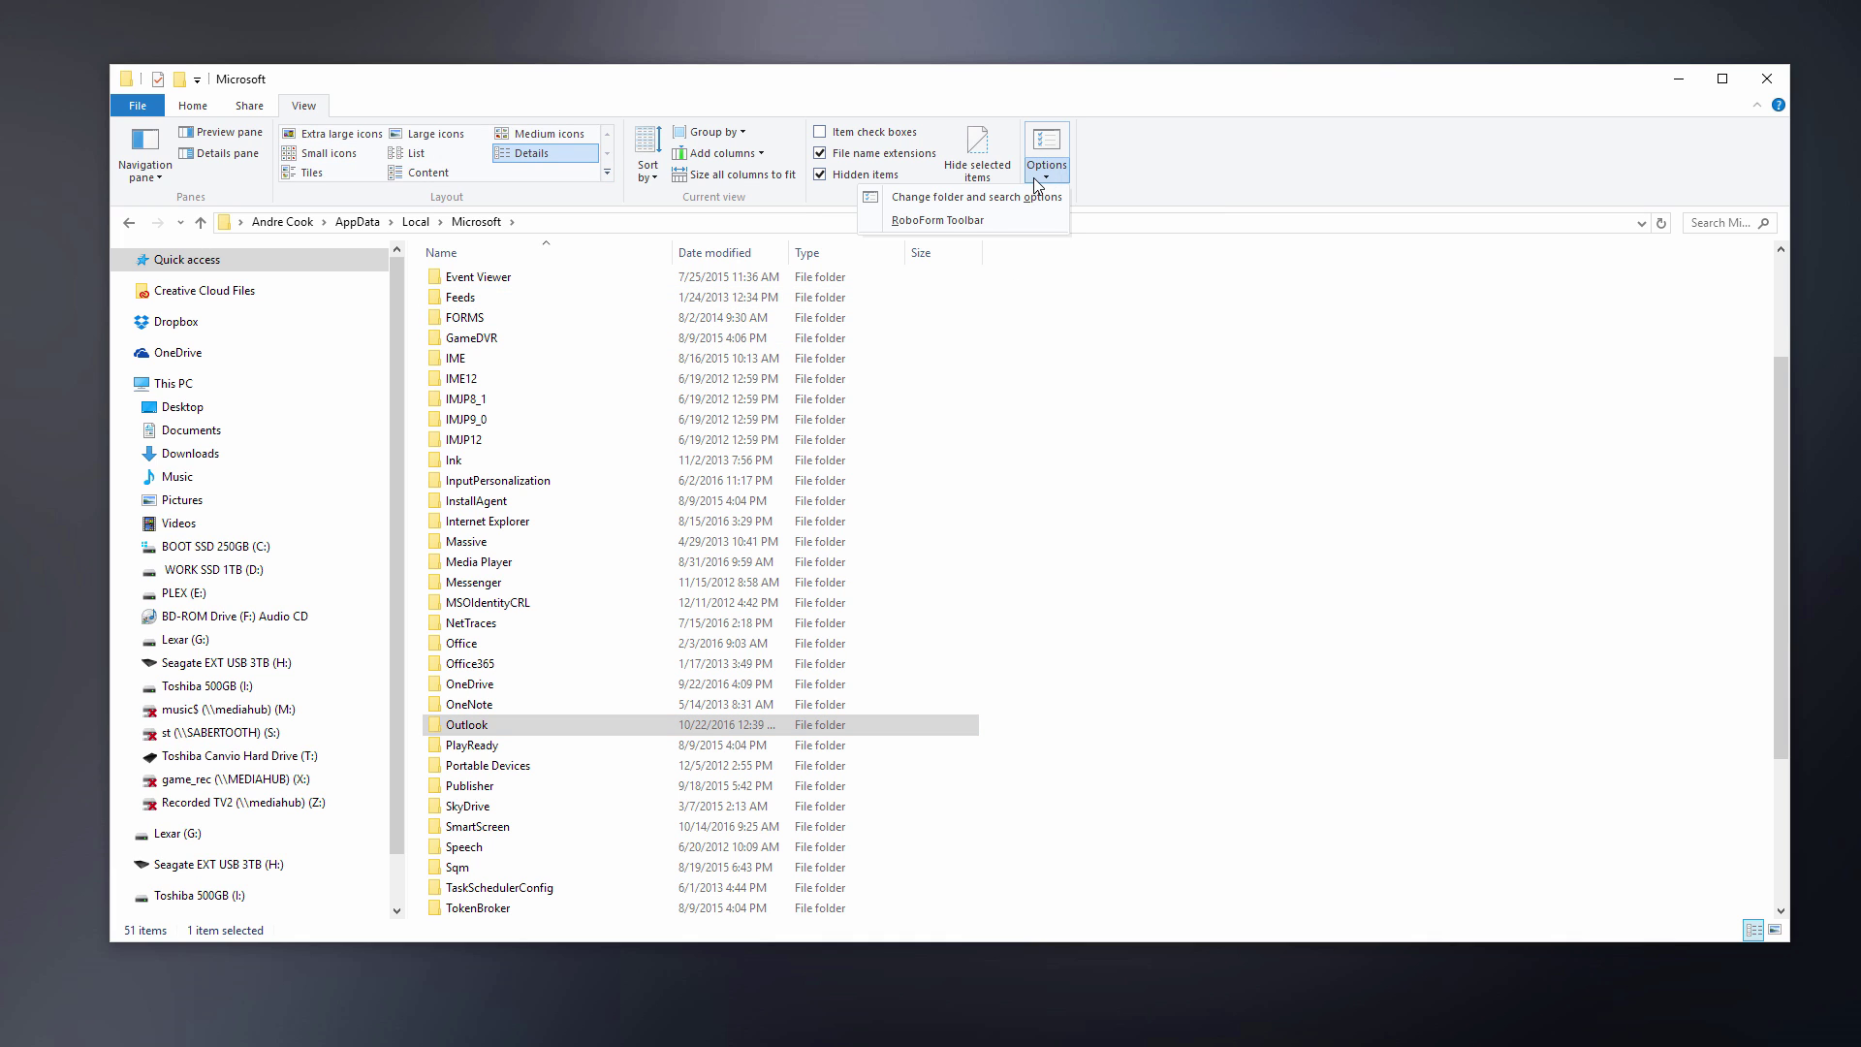
click(969, 199)
drag(354, 282, 1017, 269)
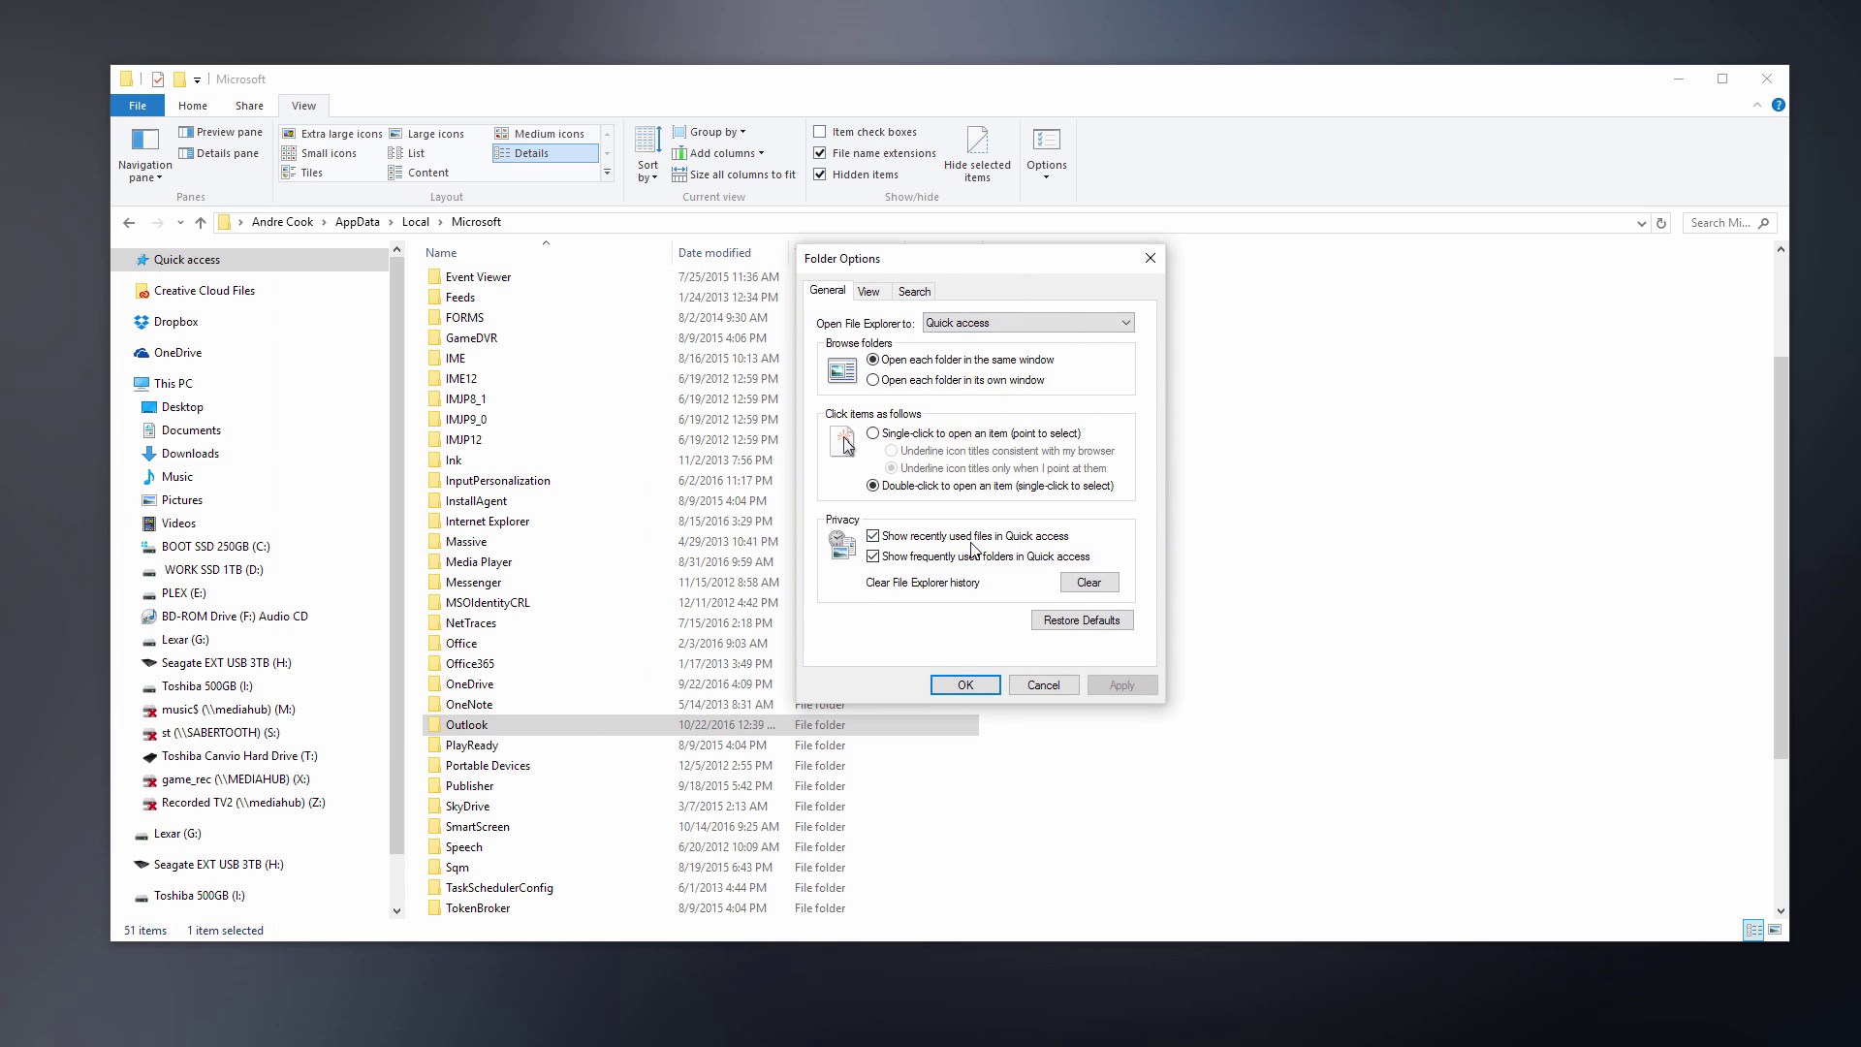
- Enable Show hidden files, folders, and drives in Folder Options and apply it
click(869, 292)
scroll(1131, 479, down, 1)
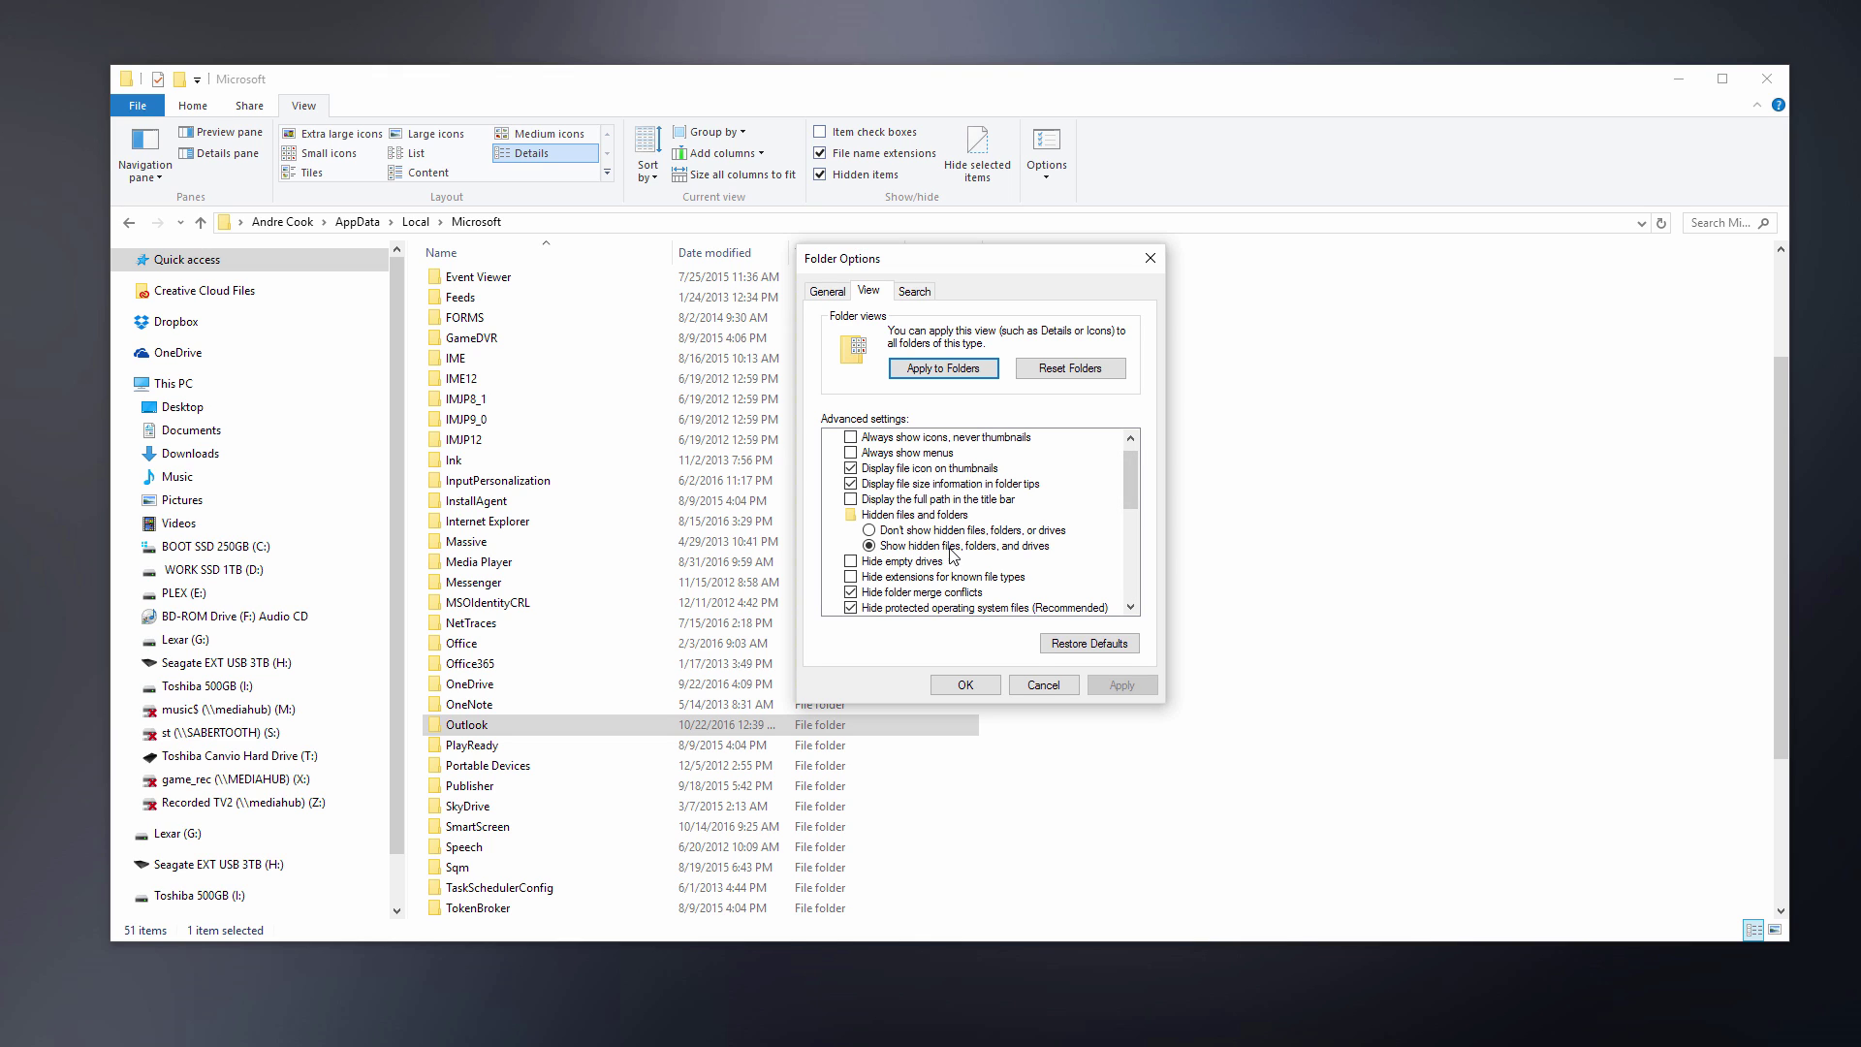
click(990, 688)
mouse_move(448, 733)
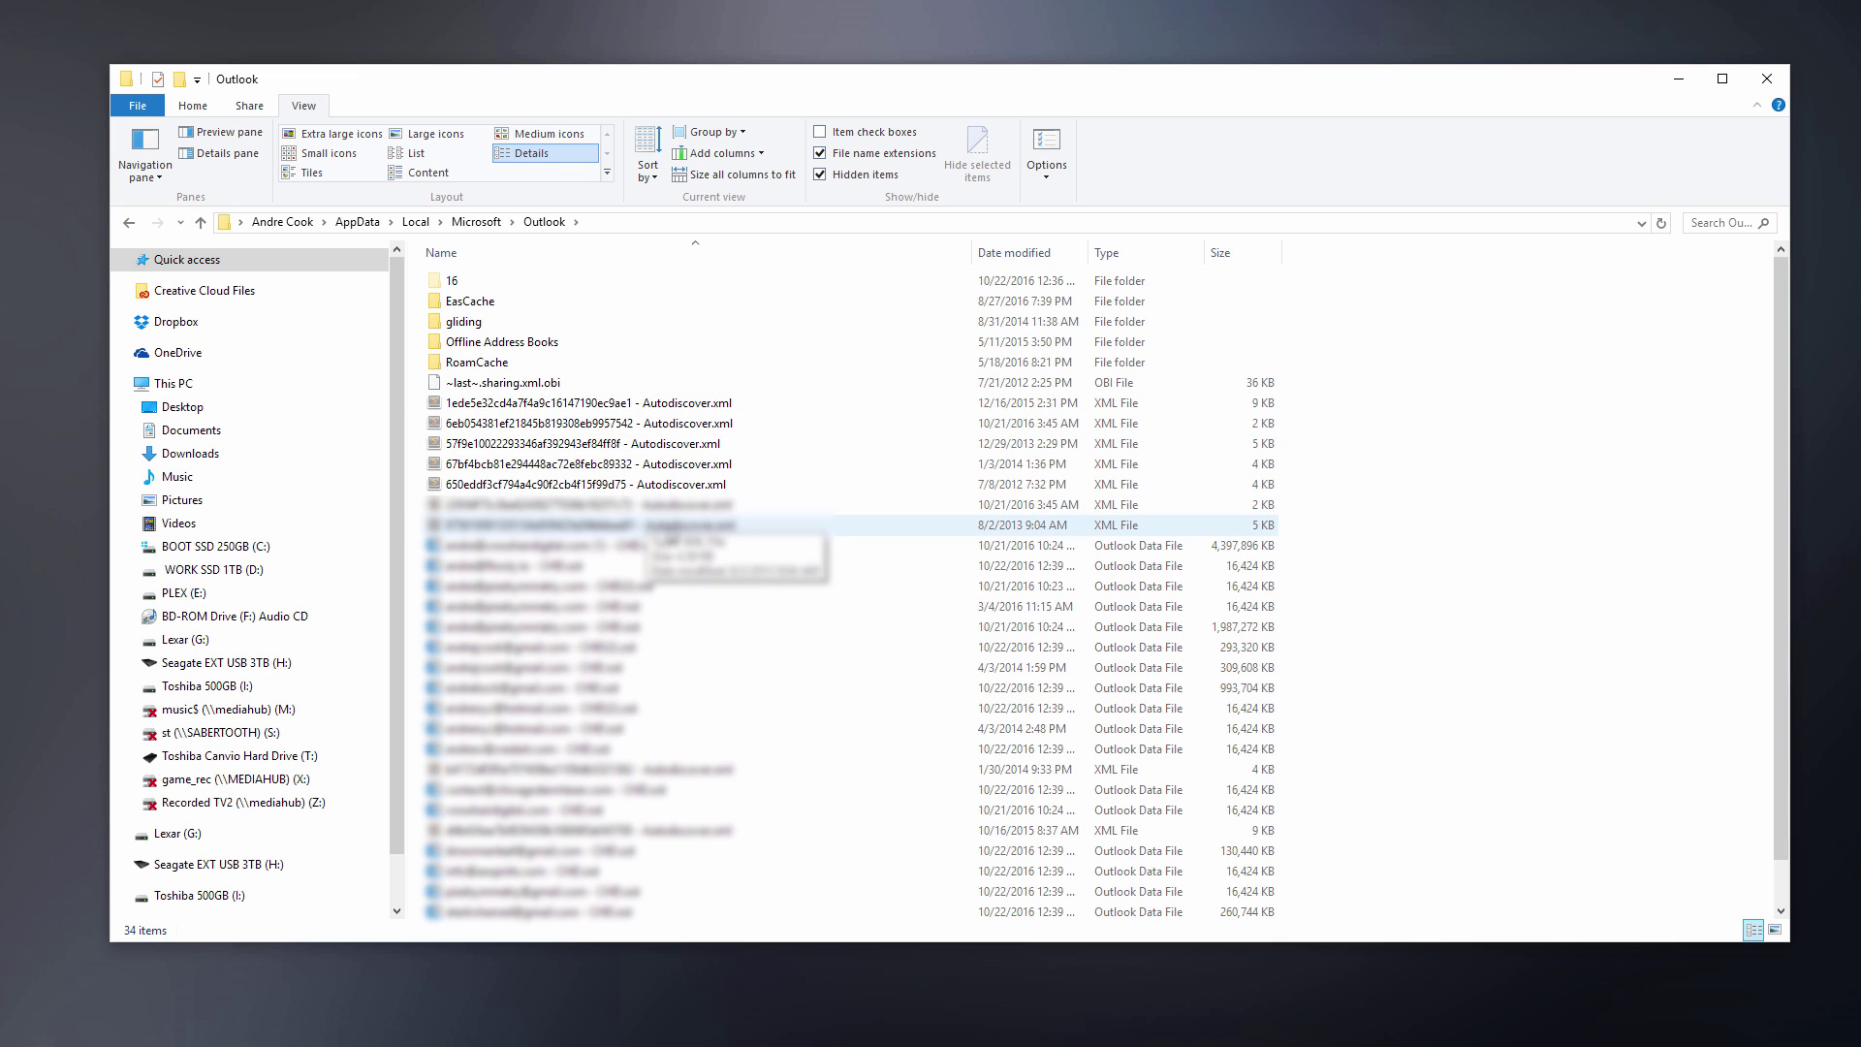
- Sort the Outlook folder by type so the Autodiscover XML files are grouped
click(669, 524)
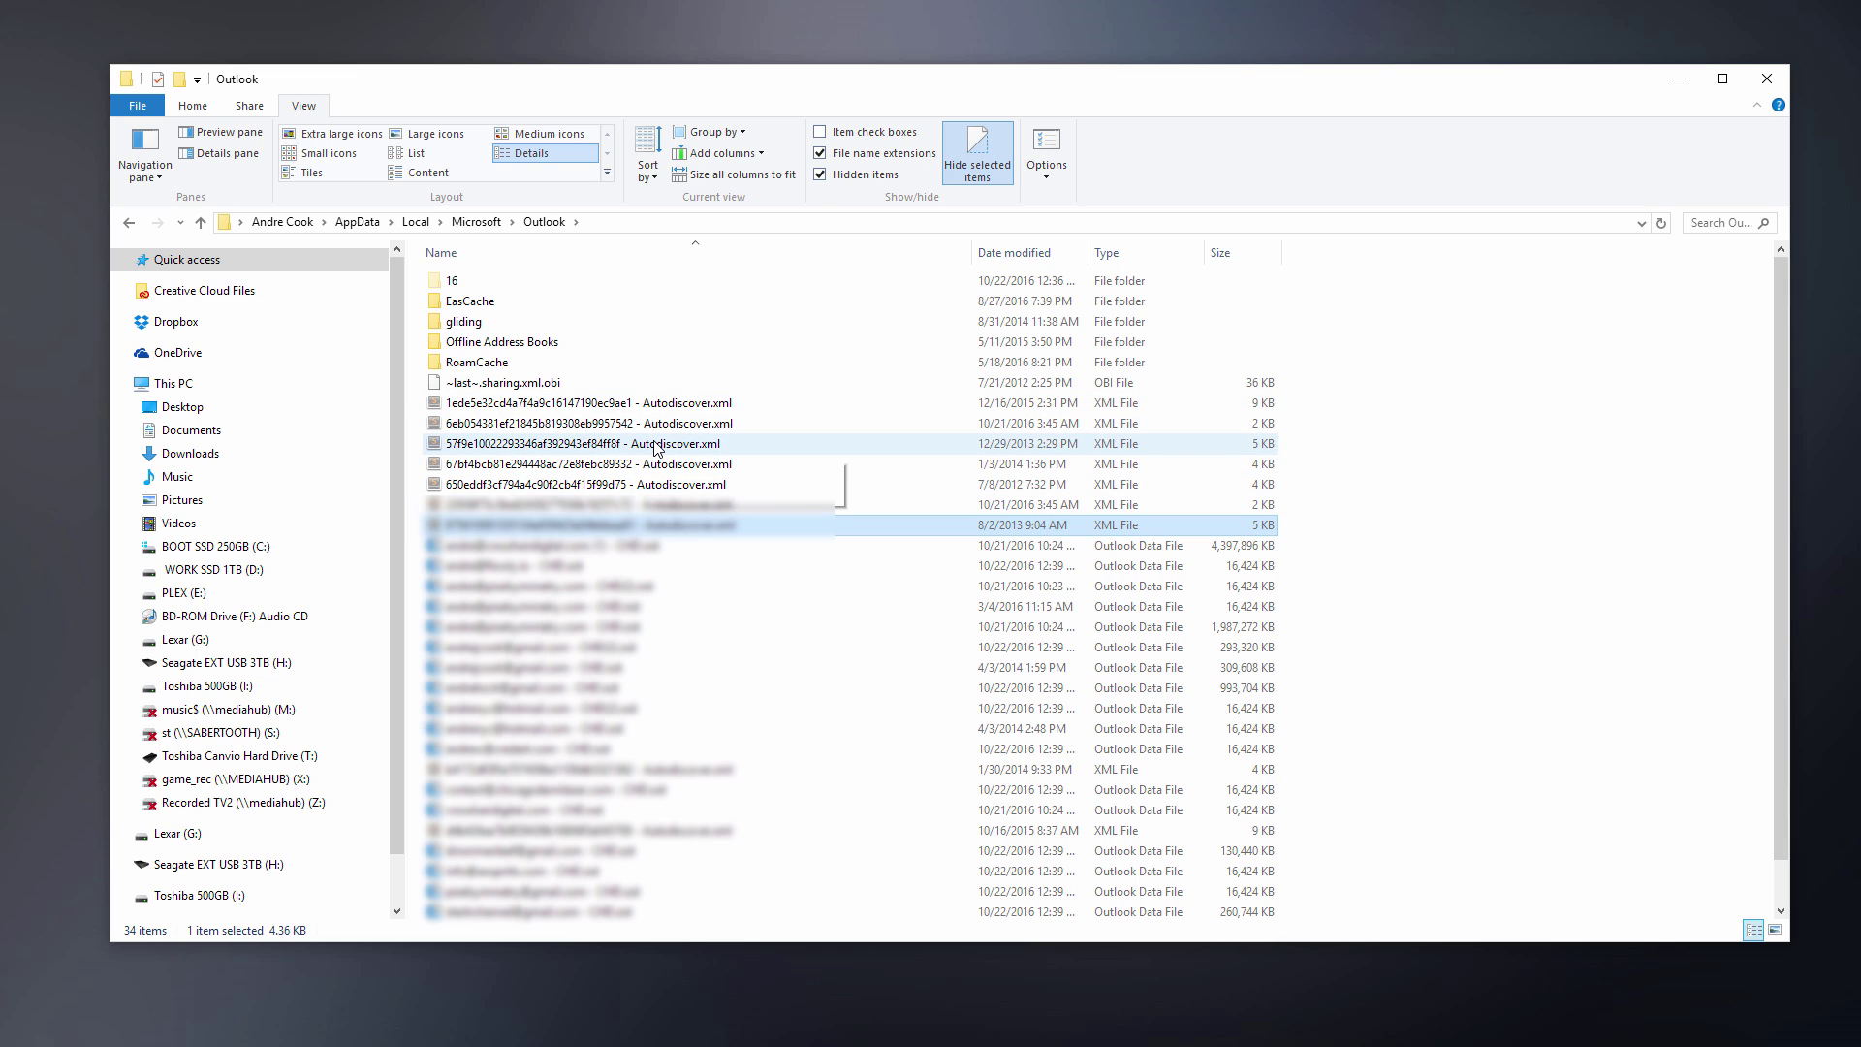
click(1008, 258)
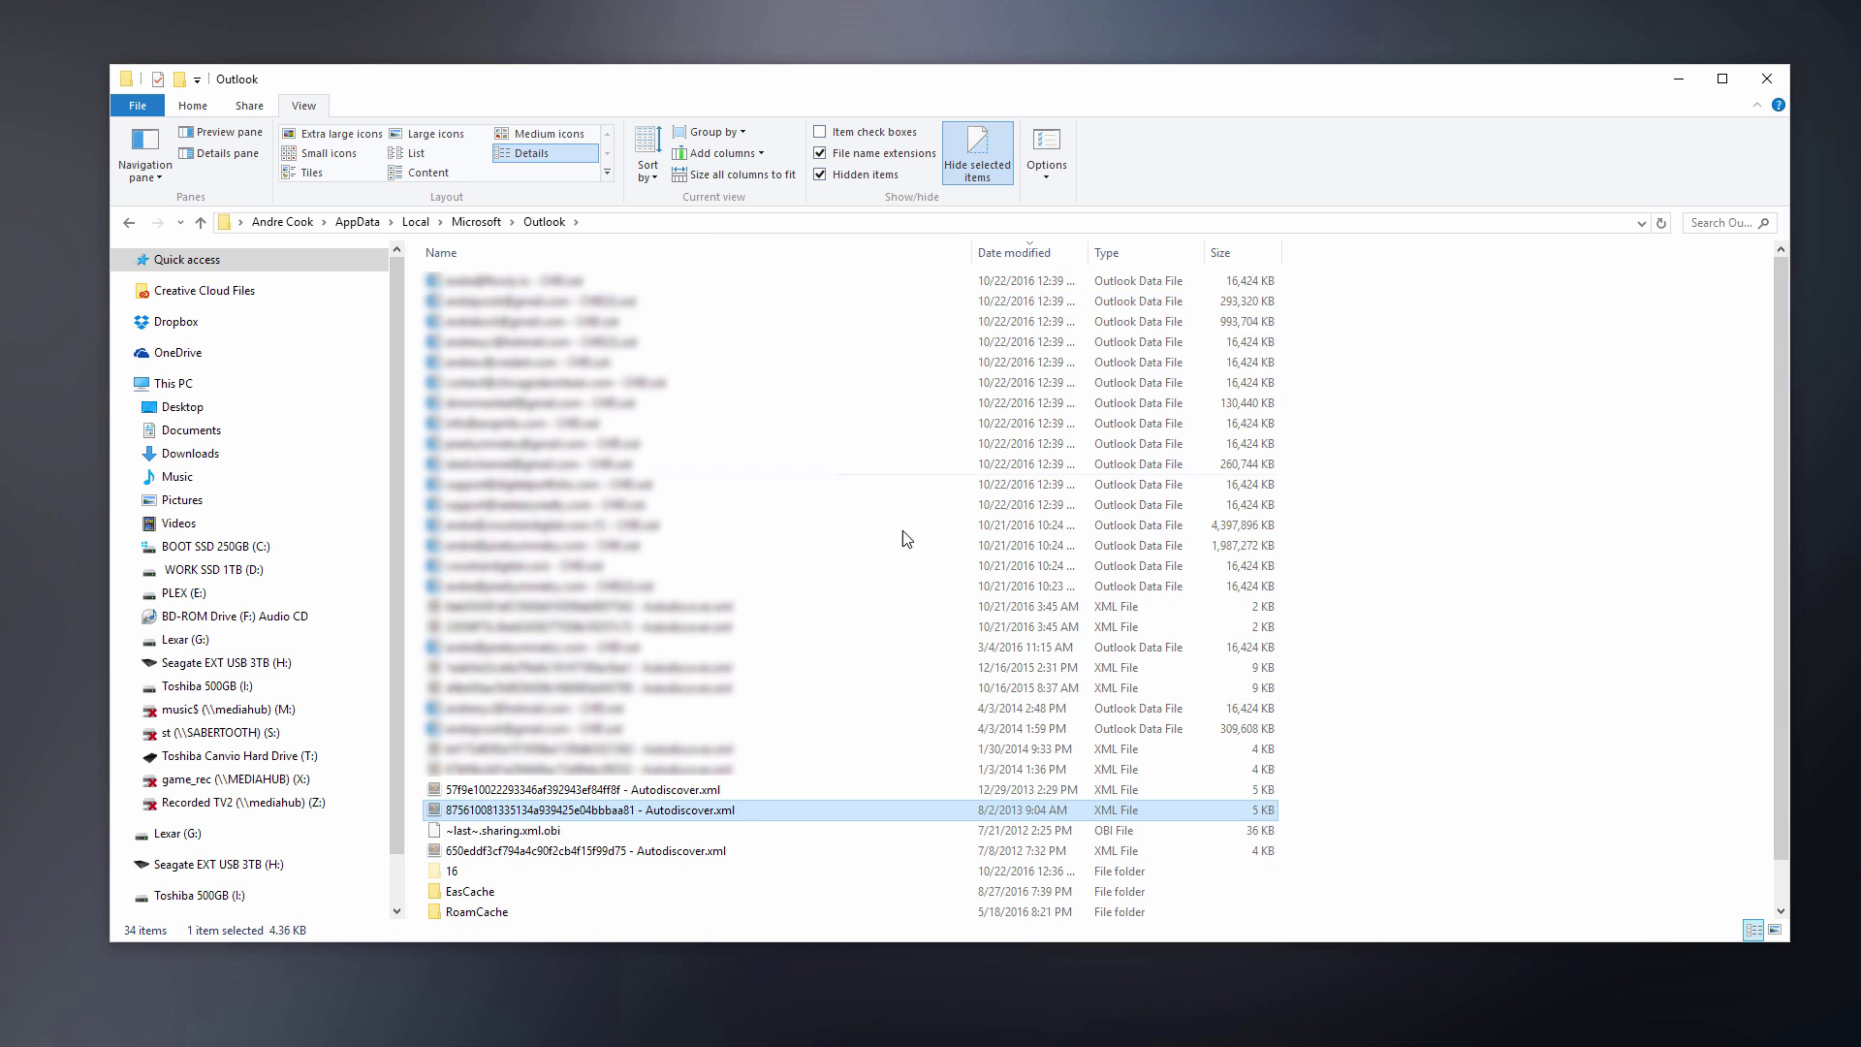
click(1109, 252)
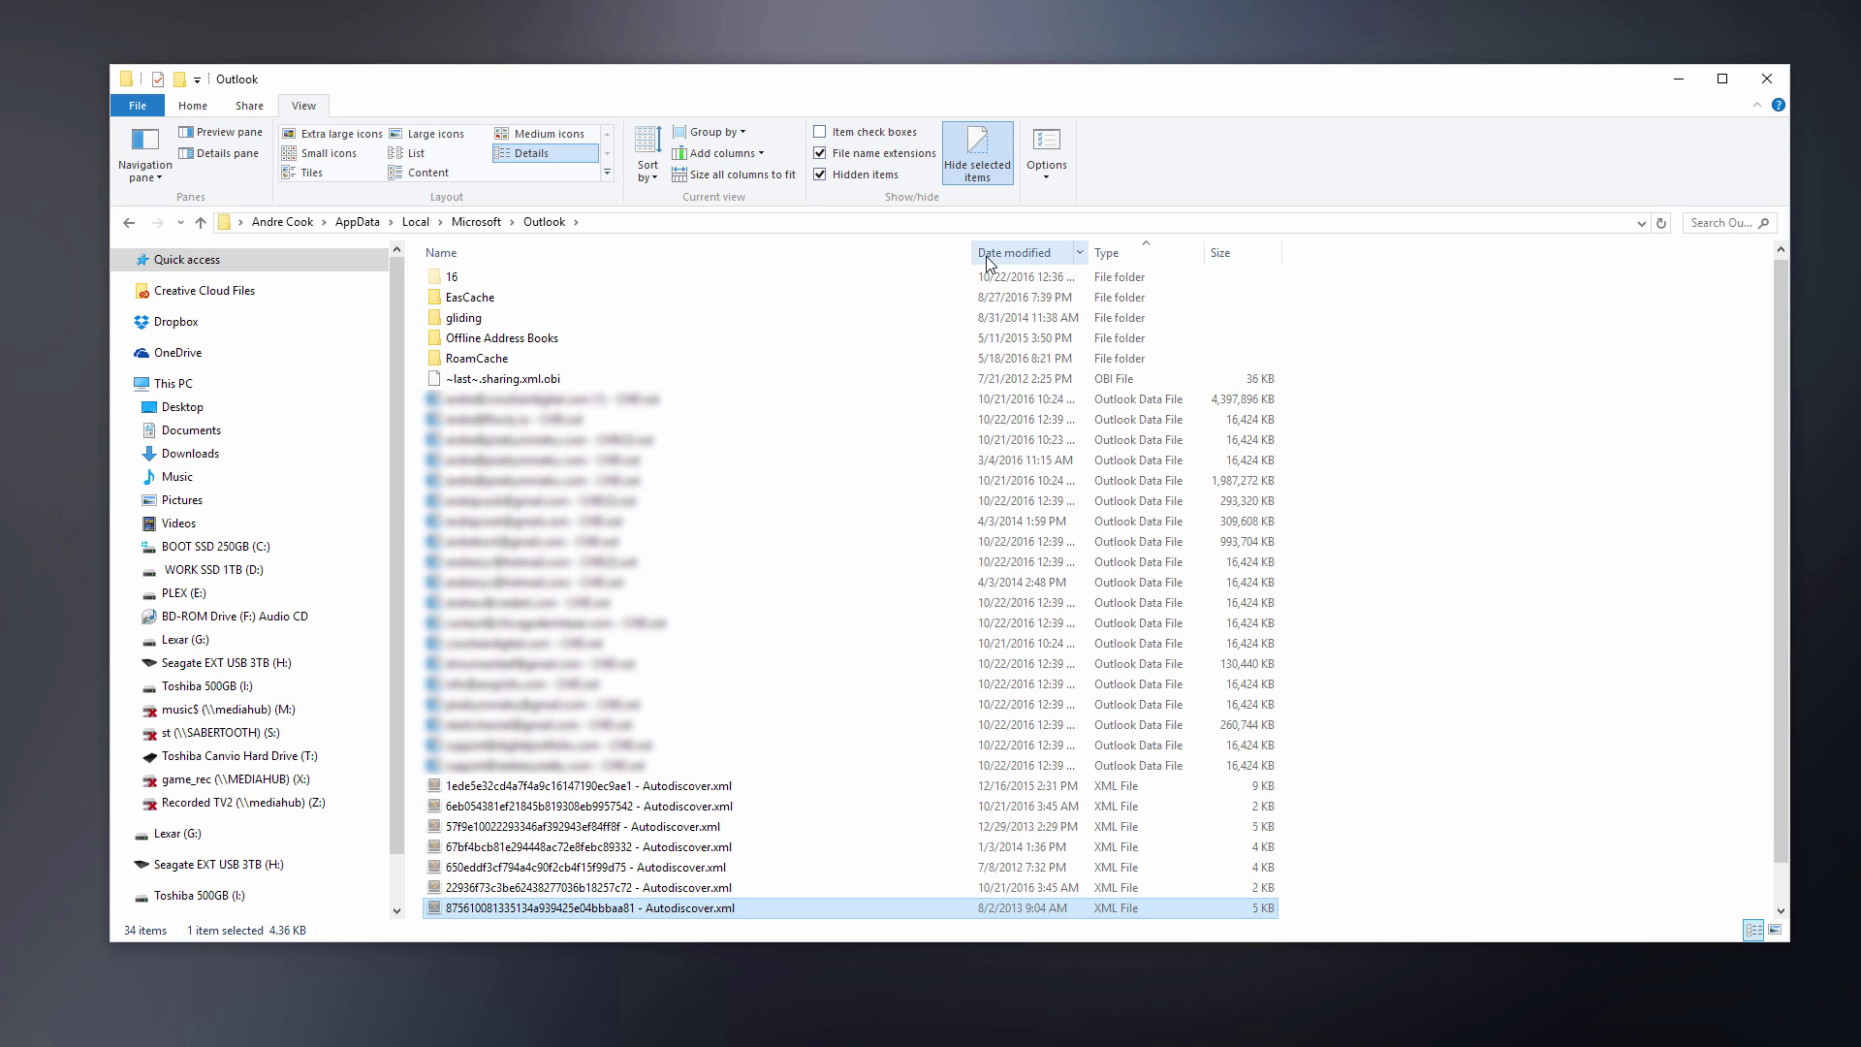
drag(972, 252, 947, 252)
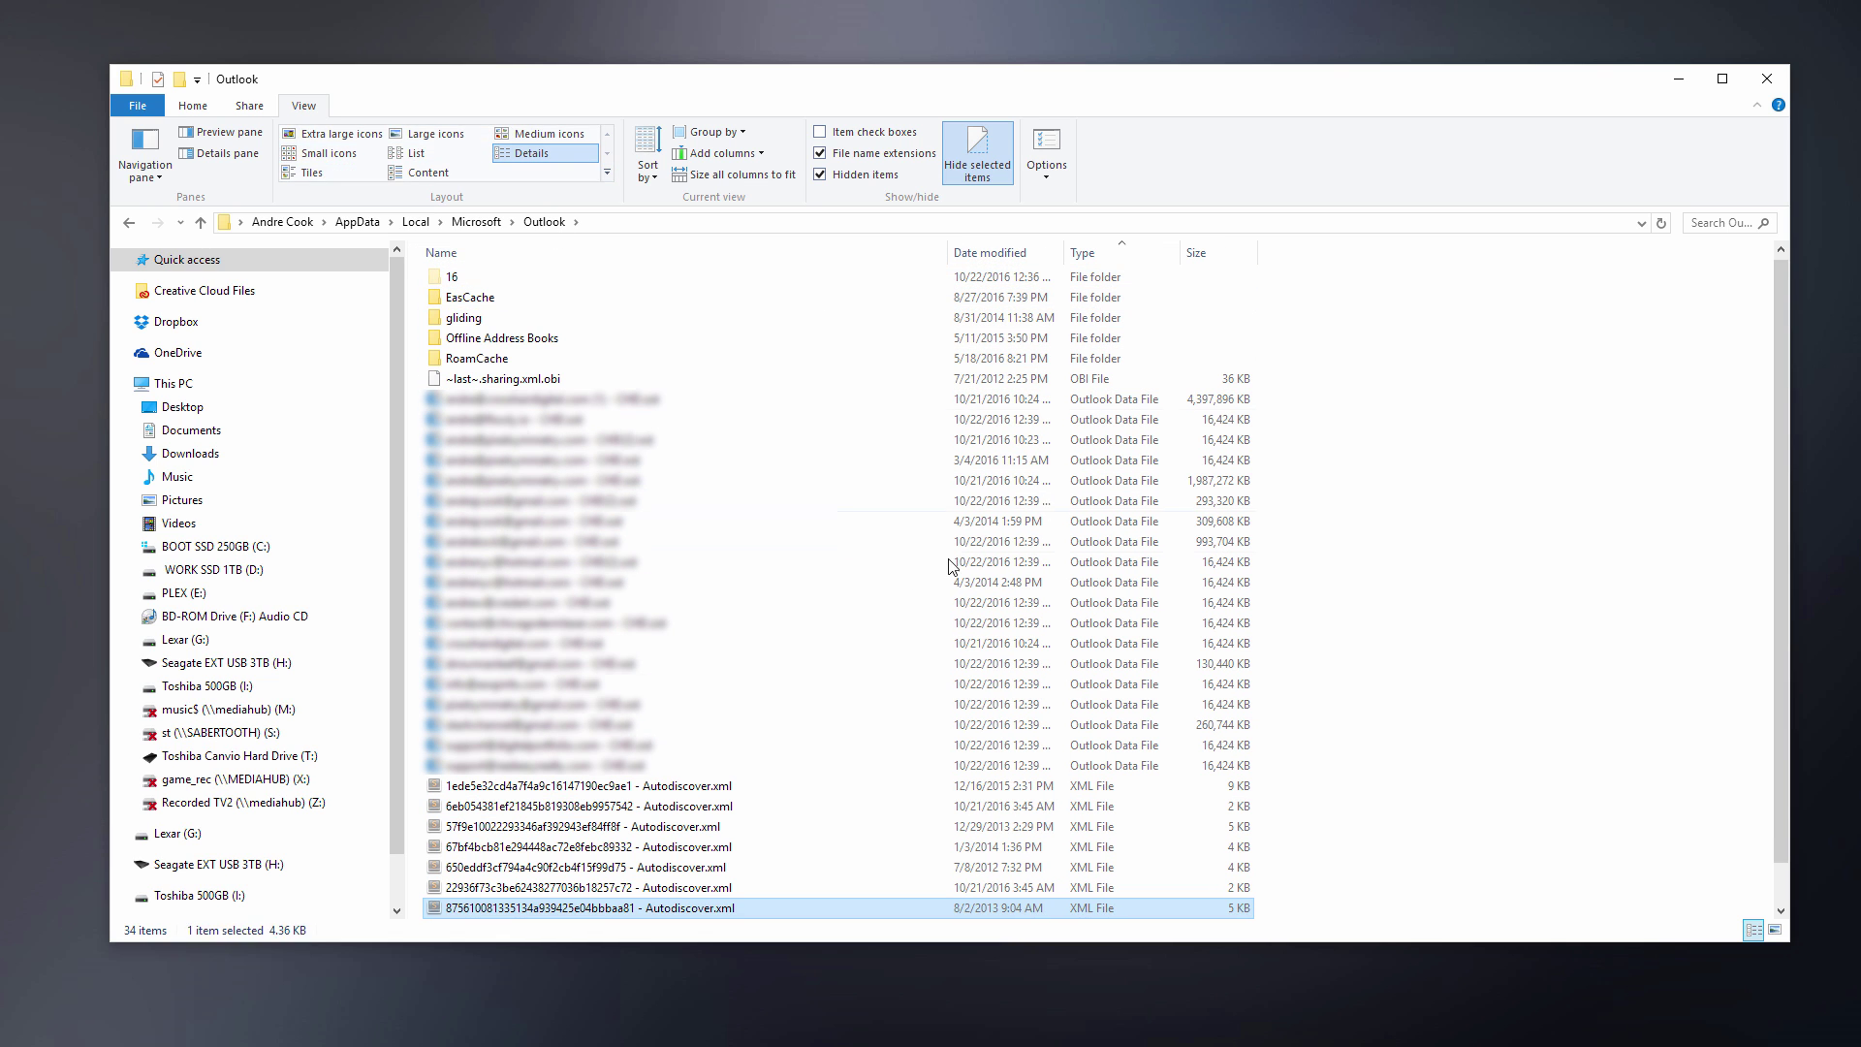
scroll(809, 761, down, 1)
- Select and delete all nine Autodiscover XML files
click(853, 908)
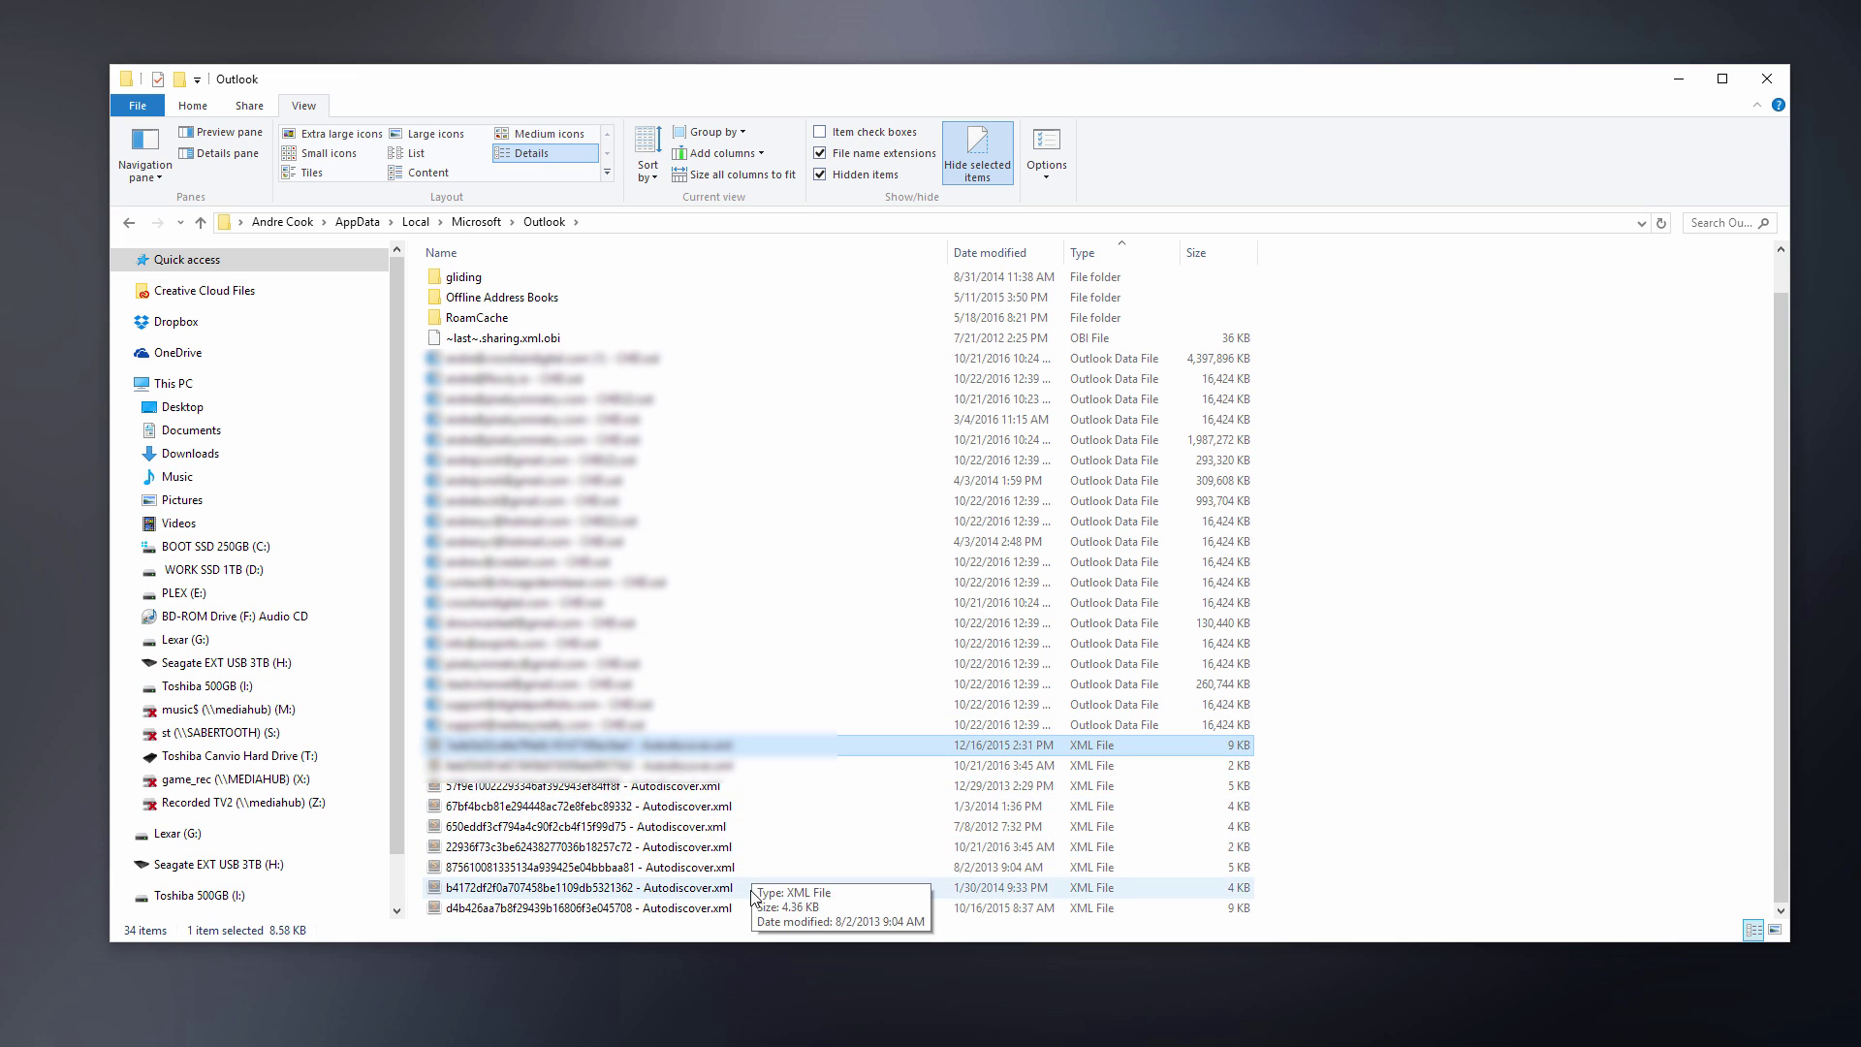
shift+click(853, 744)
key(Delete)
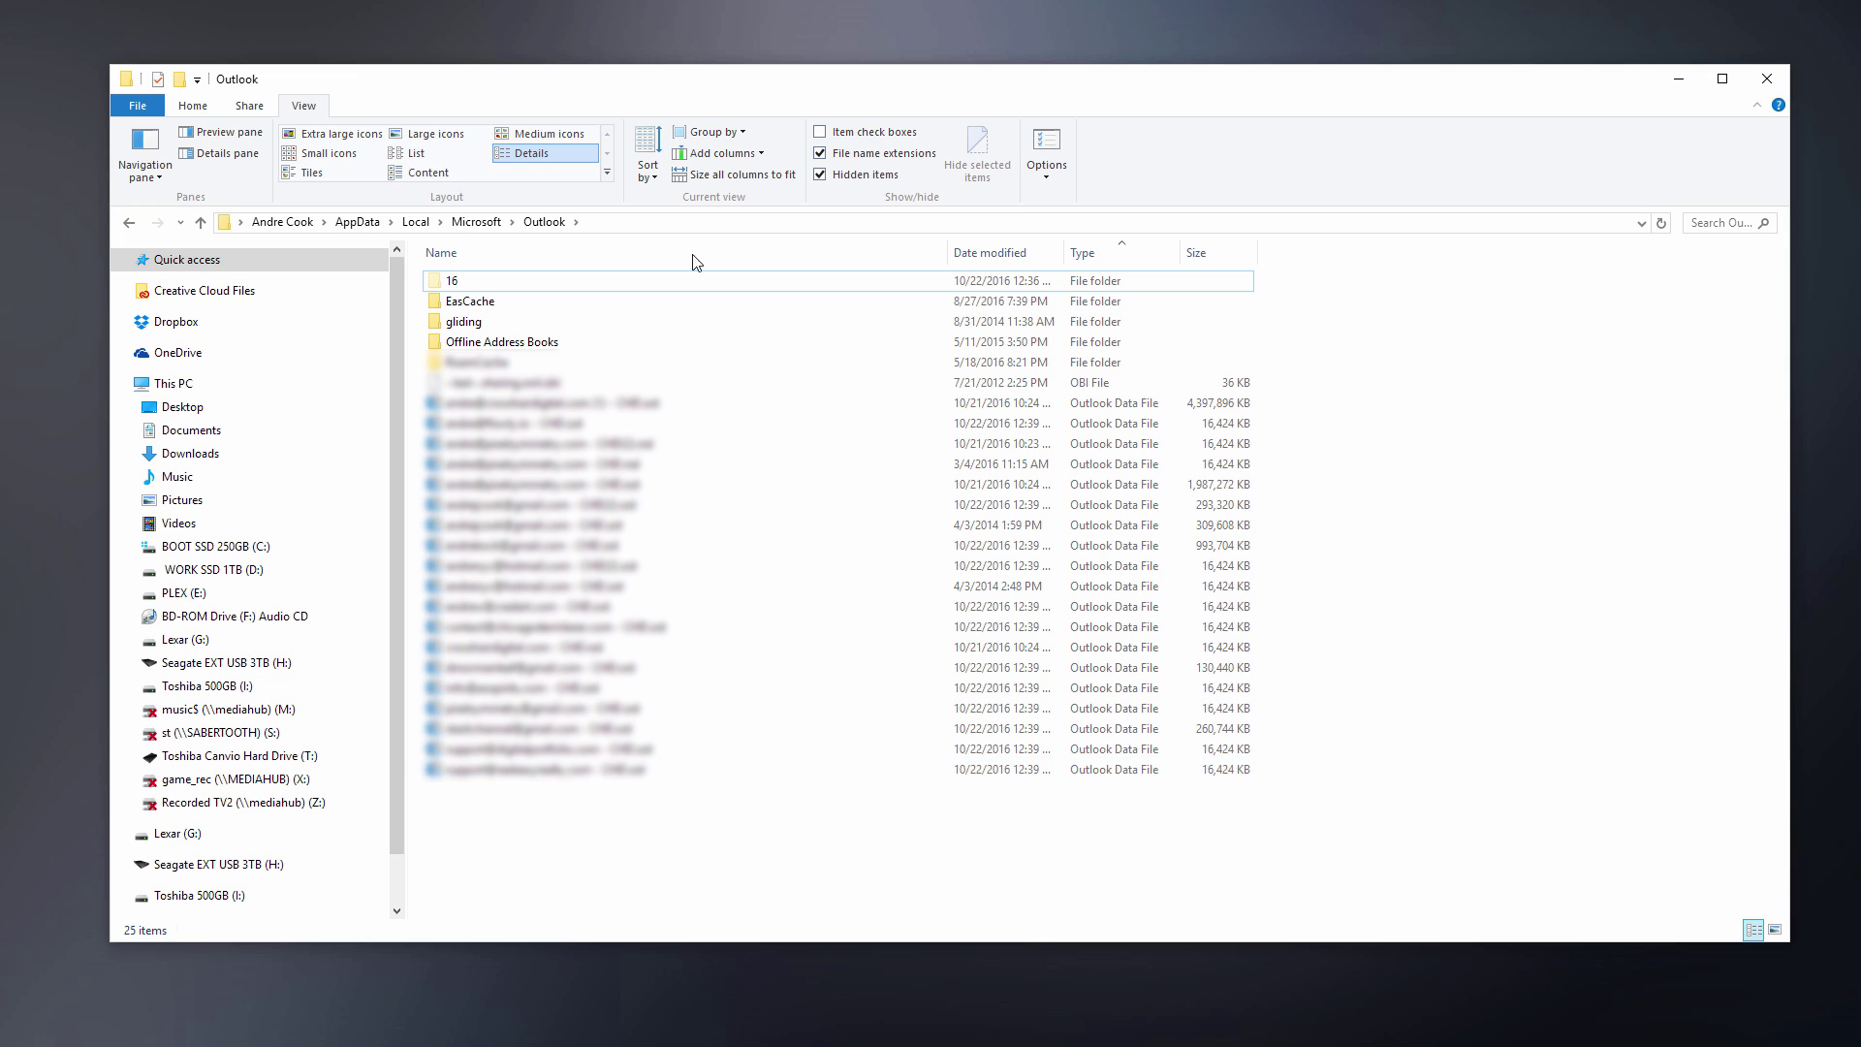
drag(707, 89, 693, 109)
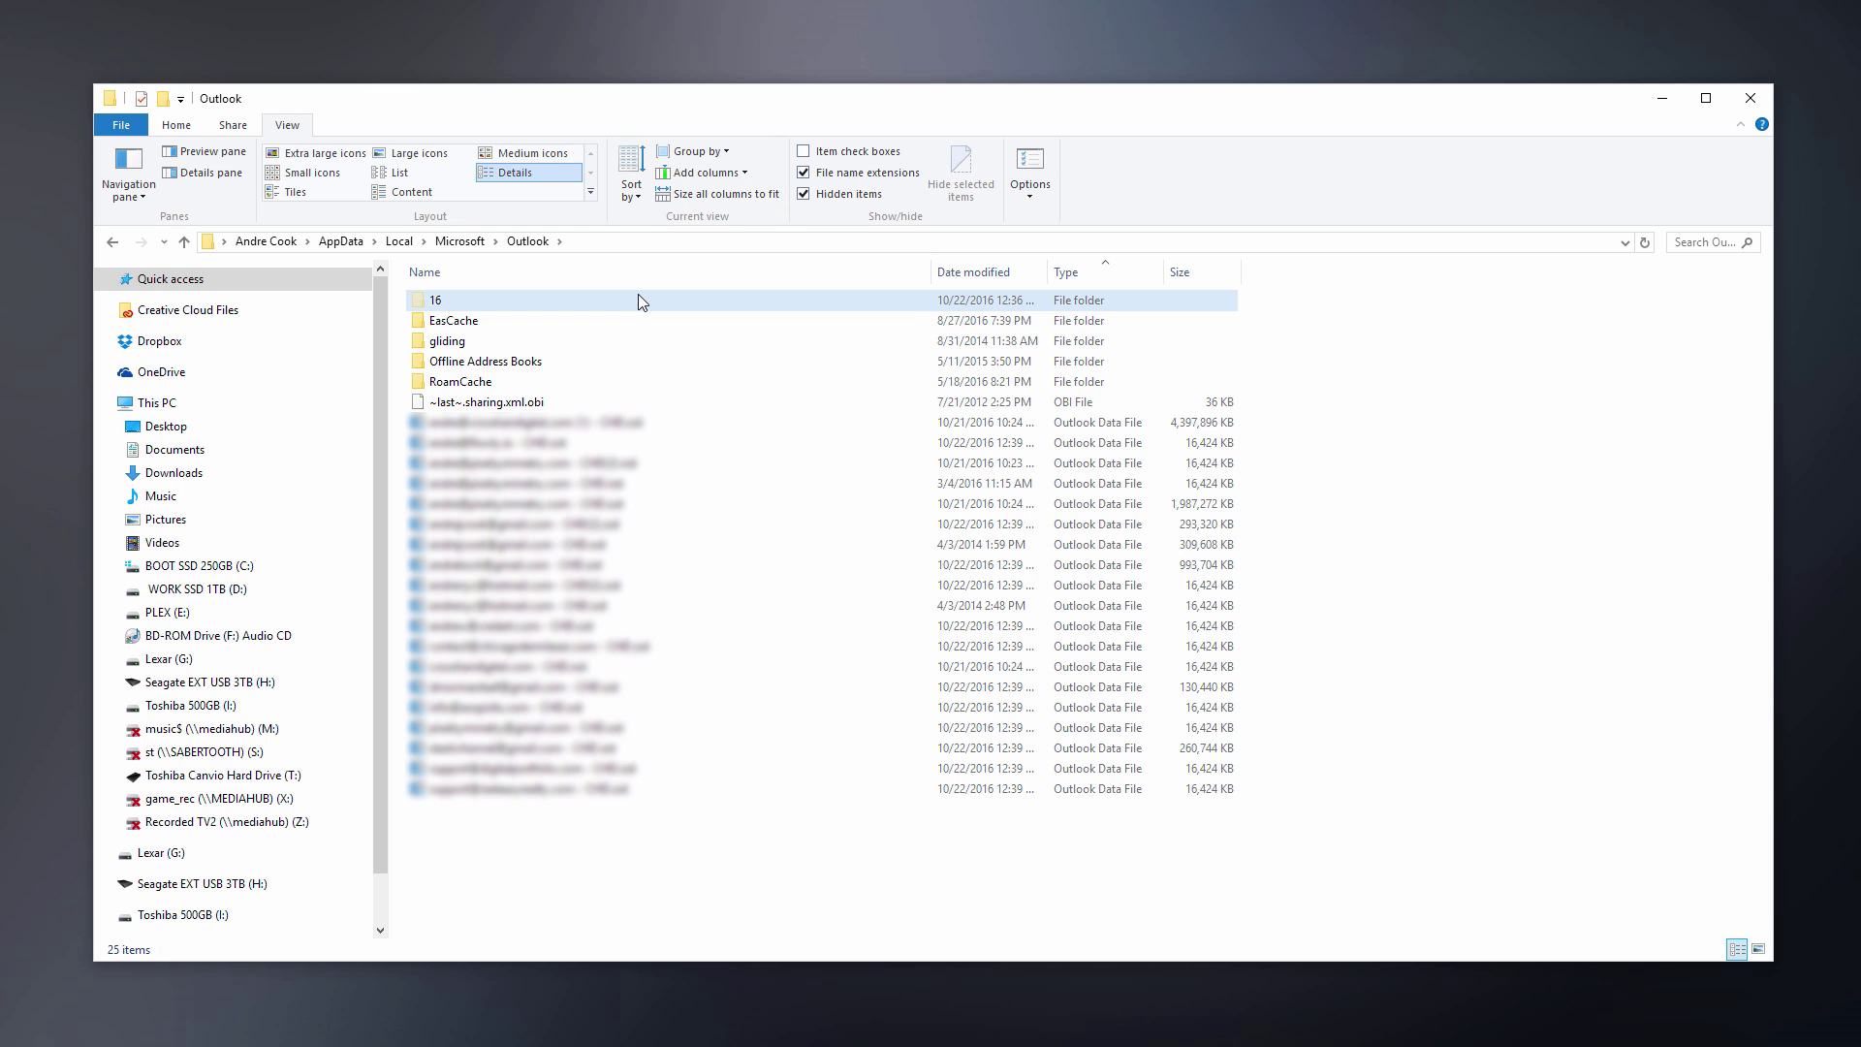
mouse_move(638, 293)
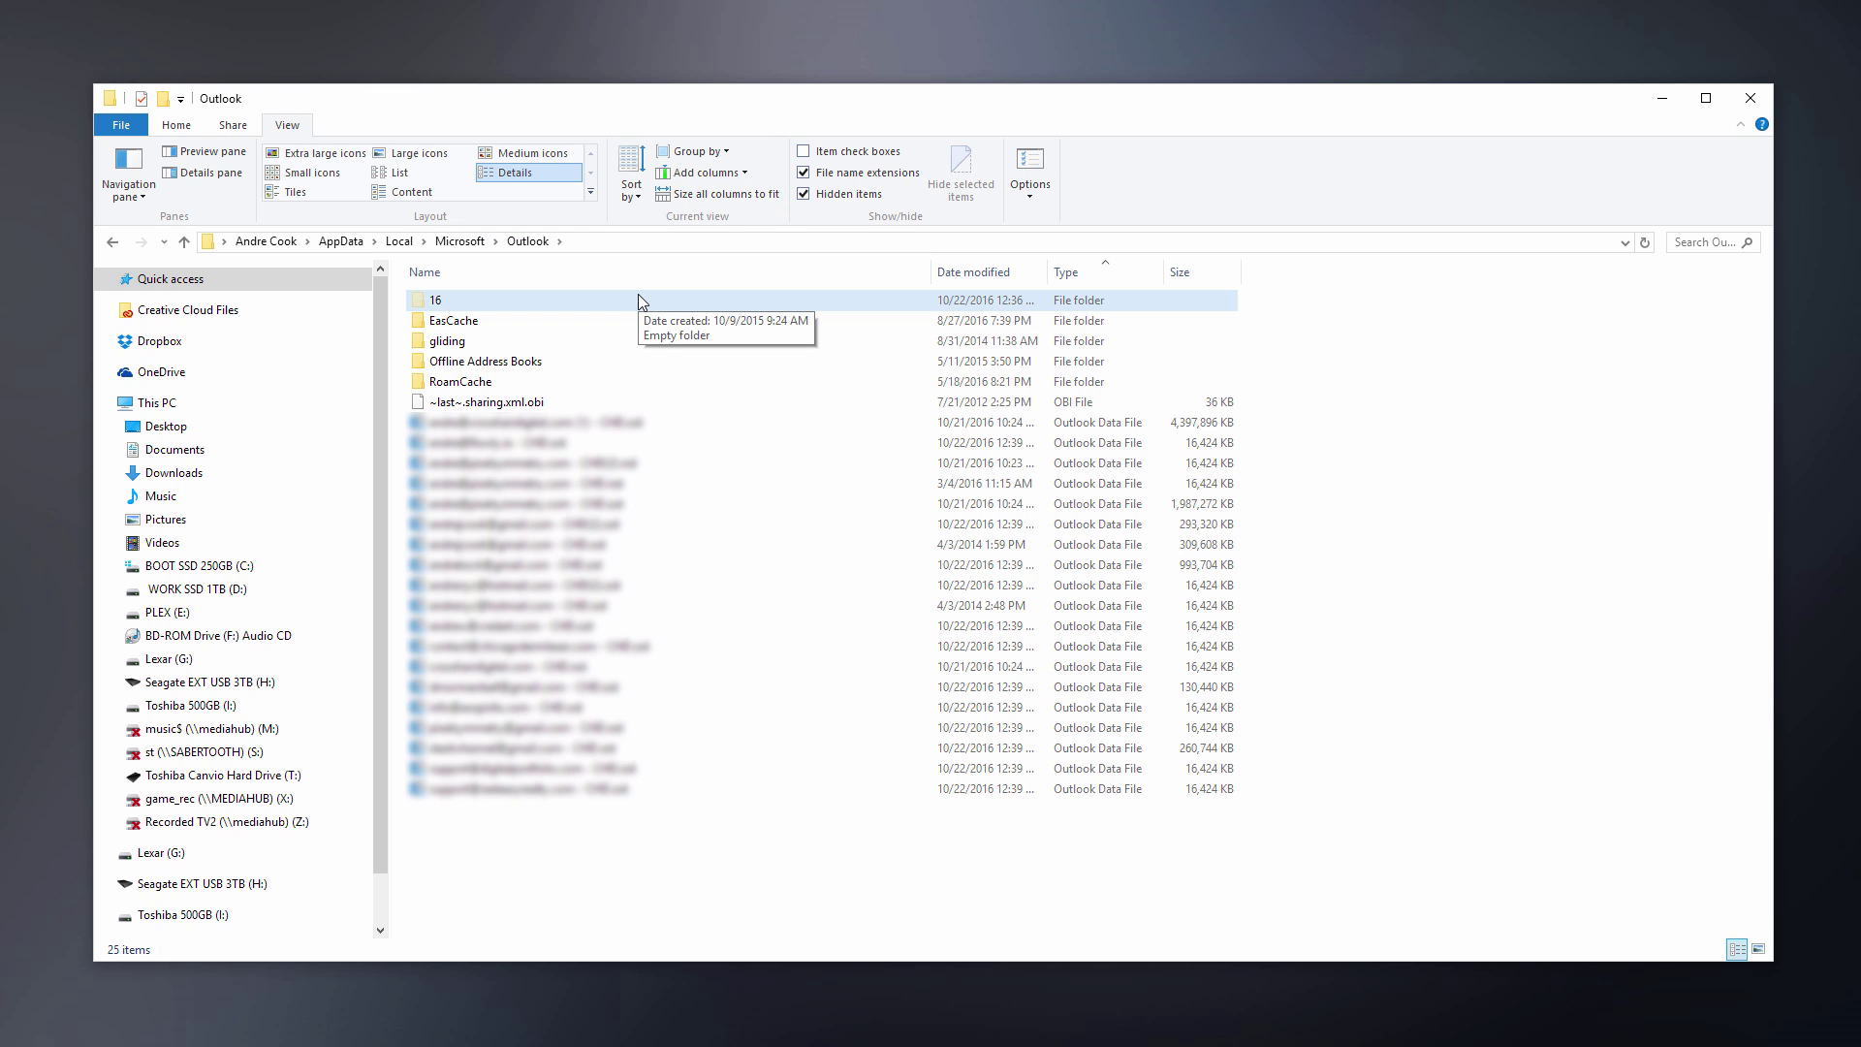
- Open the 16 folder and delete its two Exchange-profile XML files
double_click(517, 303)
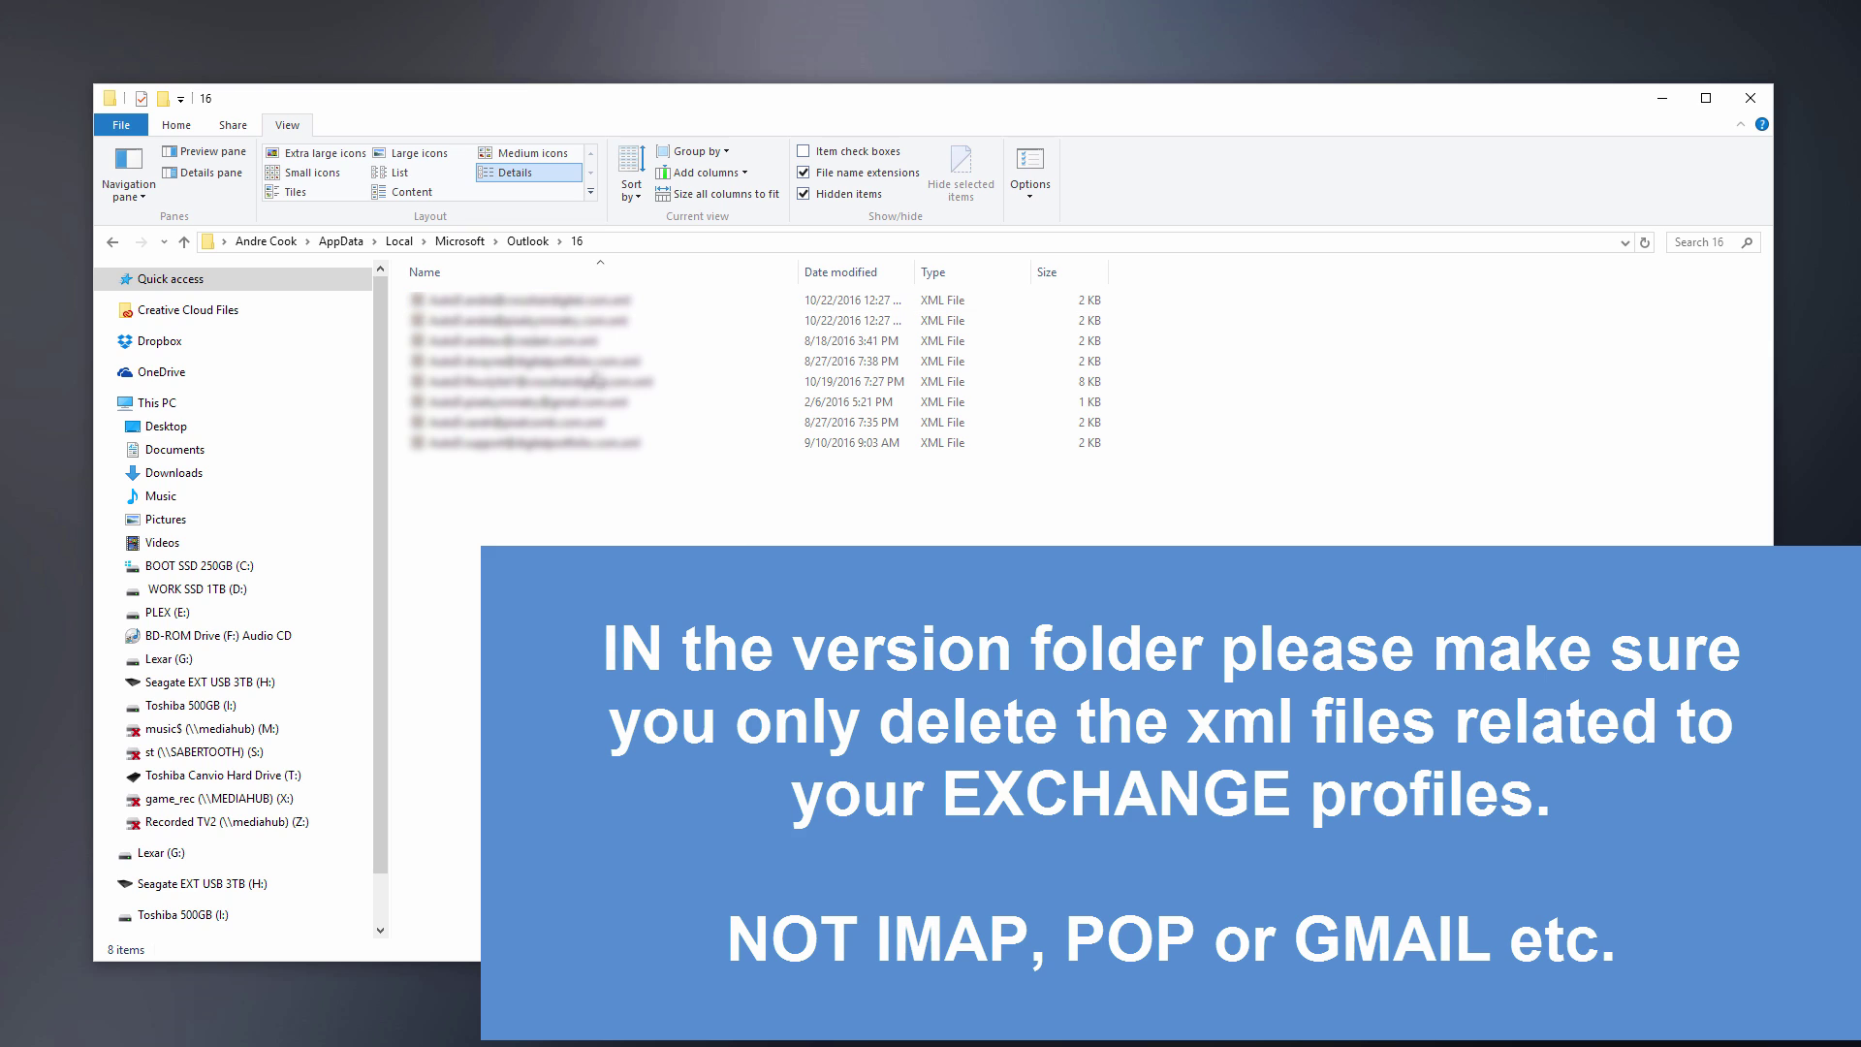
click(613, 244)
key(Escape)
click(648, 301)
click(649, 321)
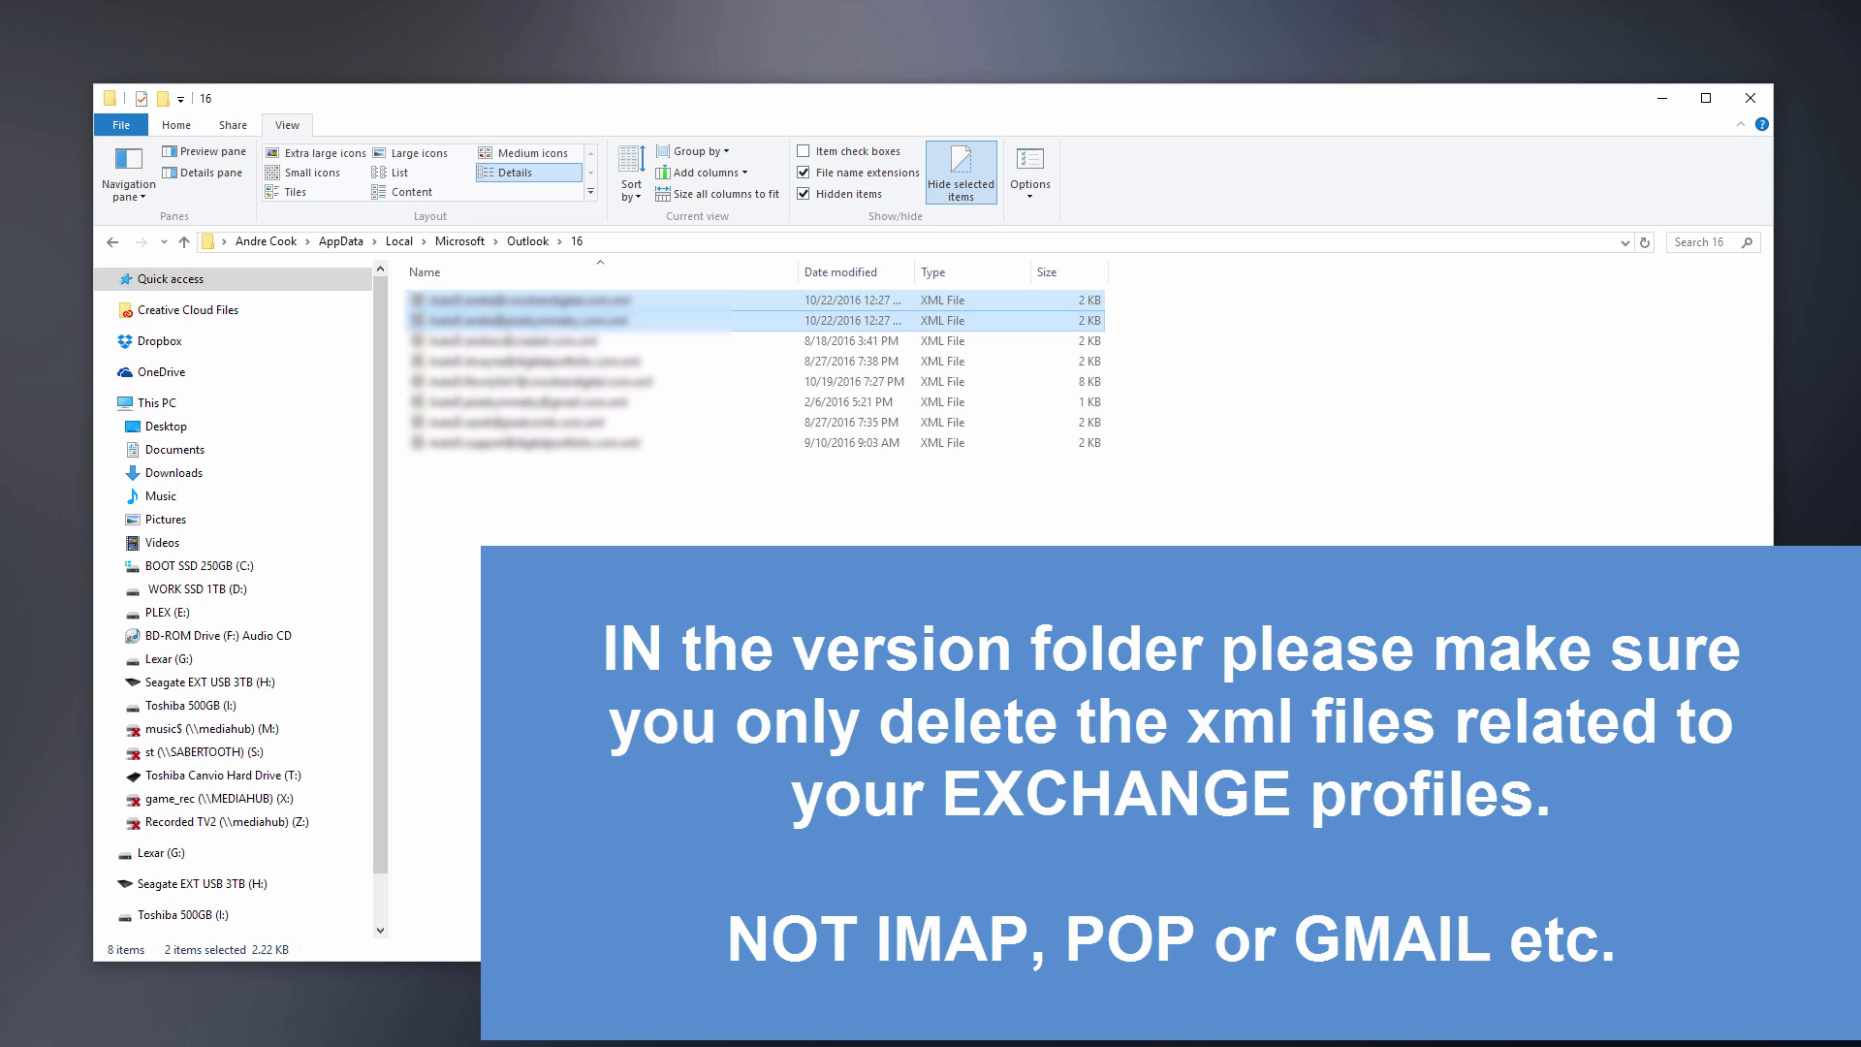
key(Delete)
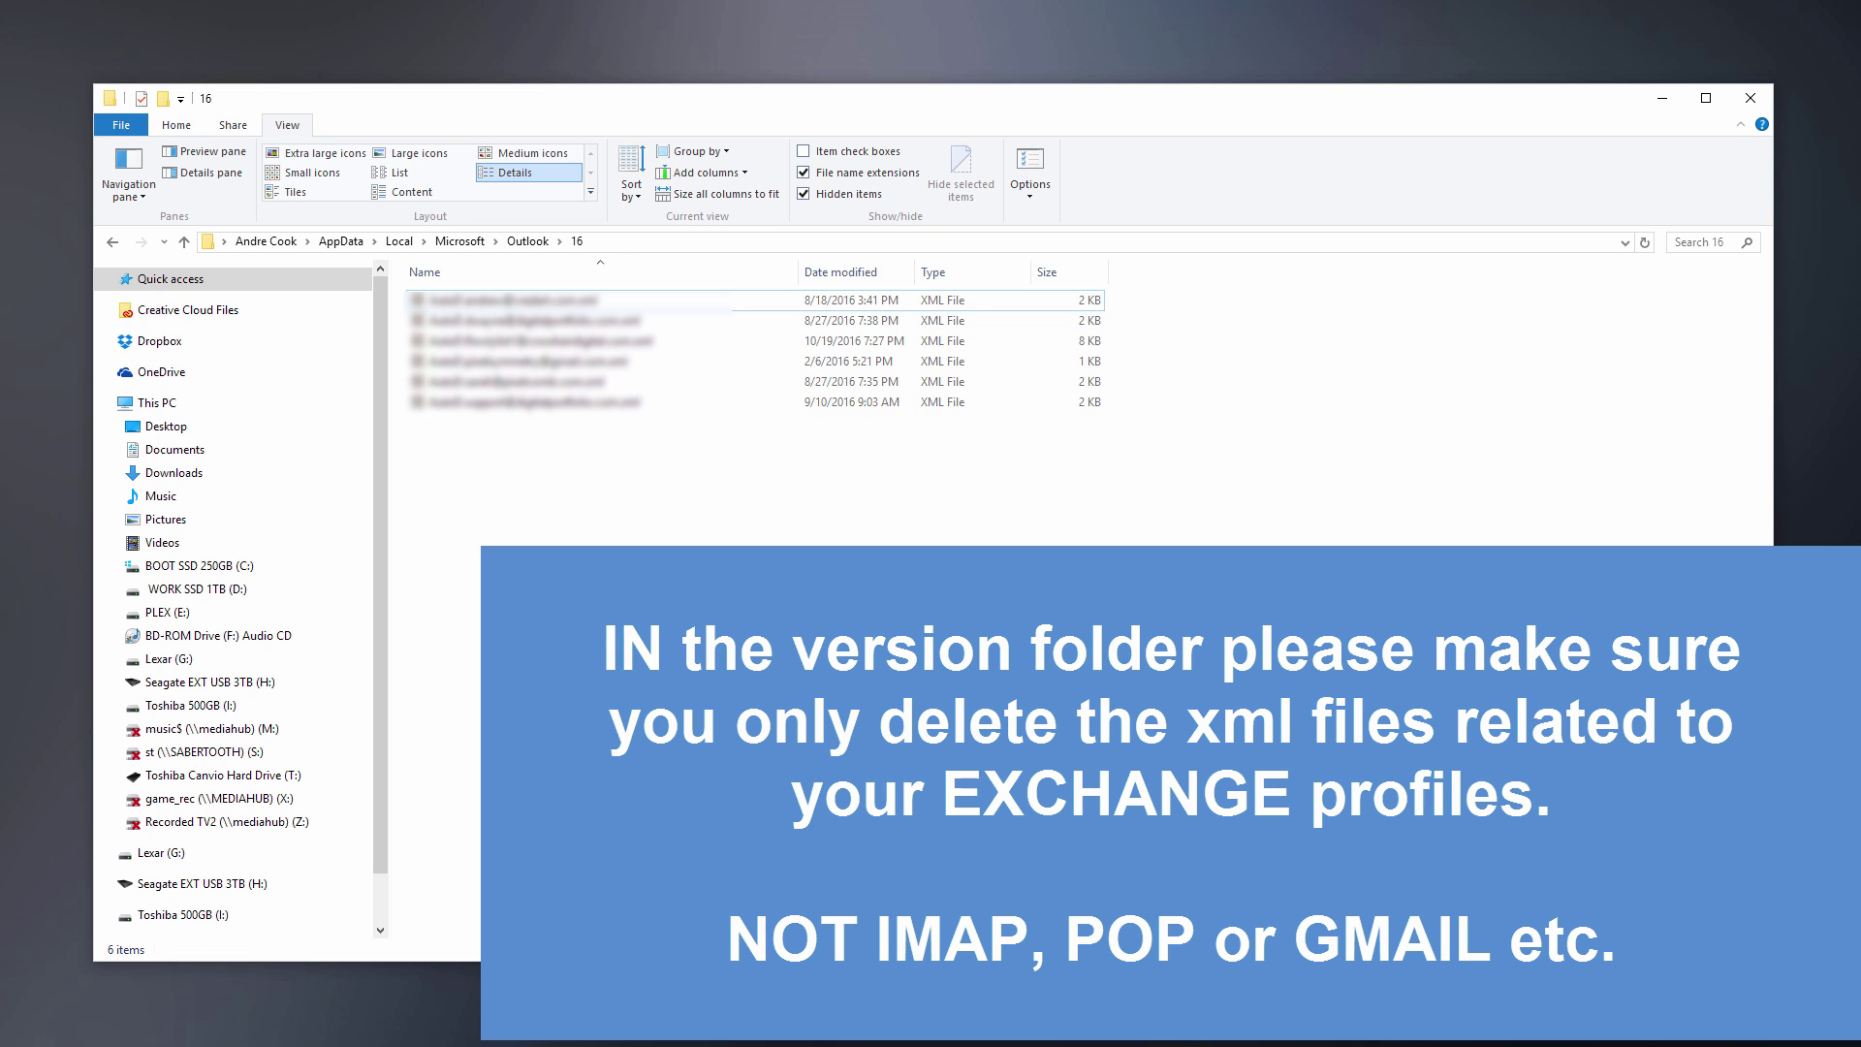
- Minimize File Explorer and bring up the Start menu to relaunch Outlook
click(1663, 98)
key(super)
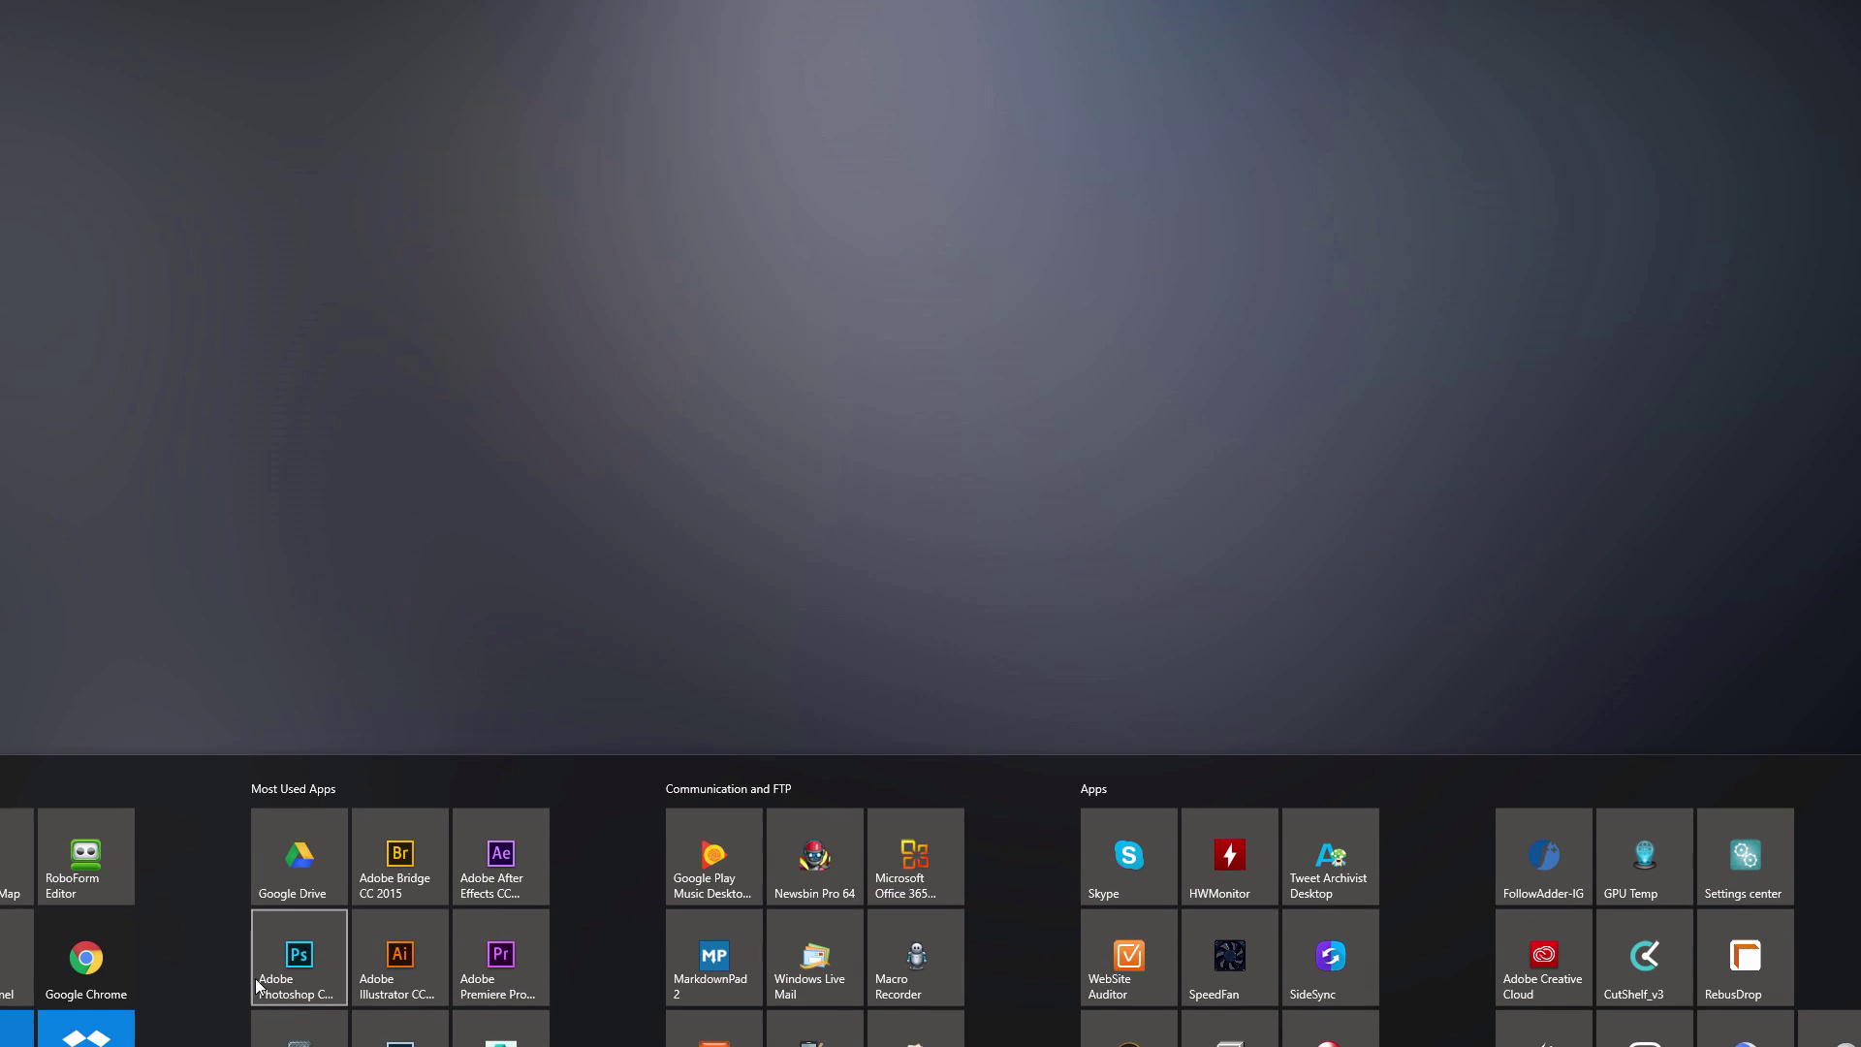